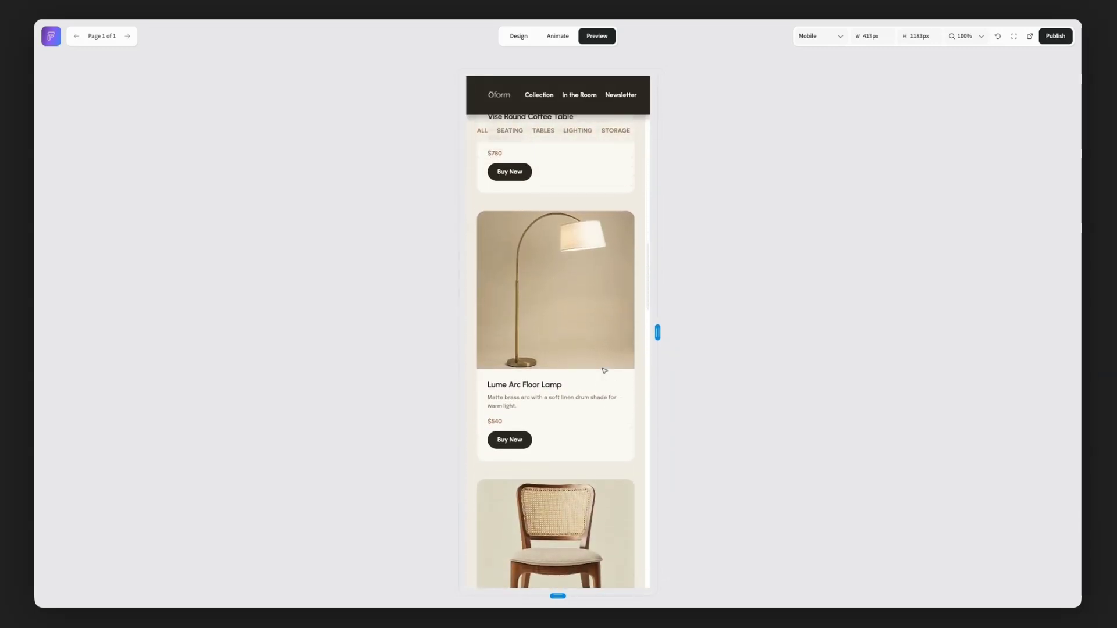
- Browse the furniture page in the mobile preview, widen the preview to about 1986 px and browse the desktop layout
scroll(604, 372, up, 5)
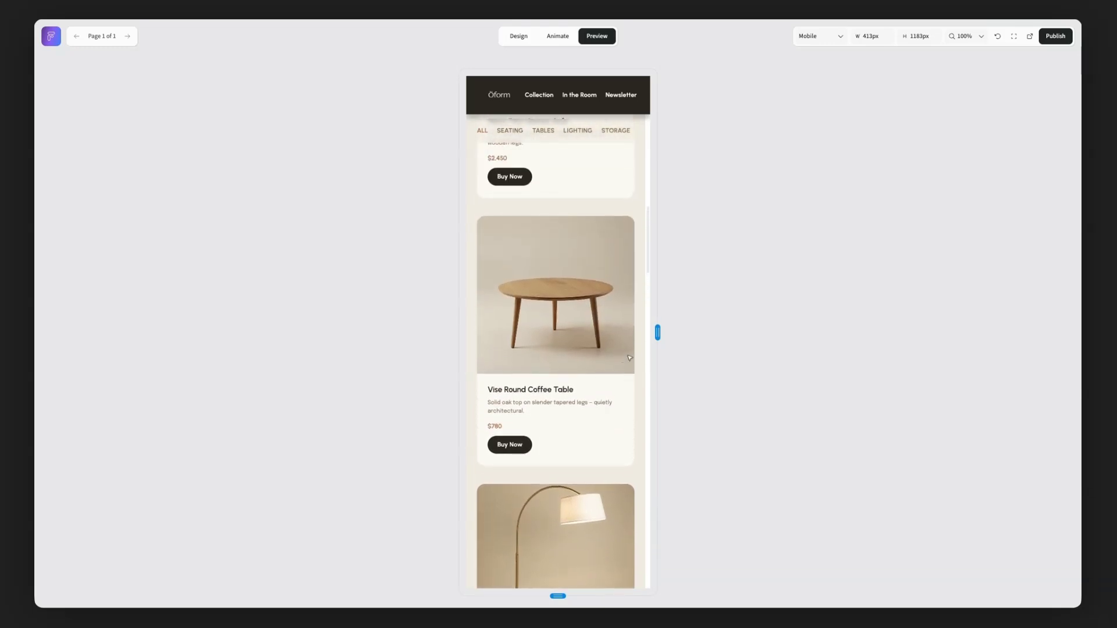
drag(657, 333, 1005, 348)
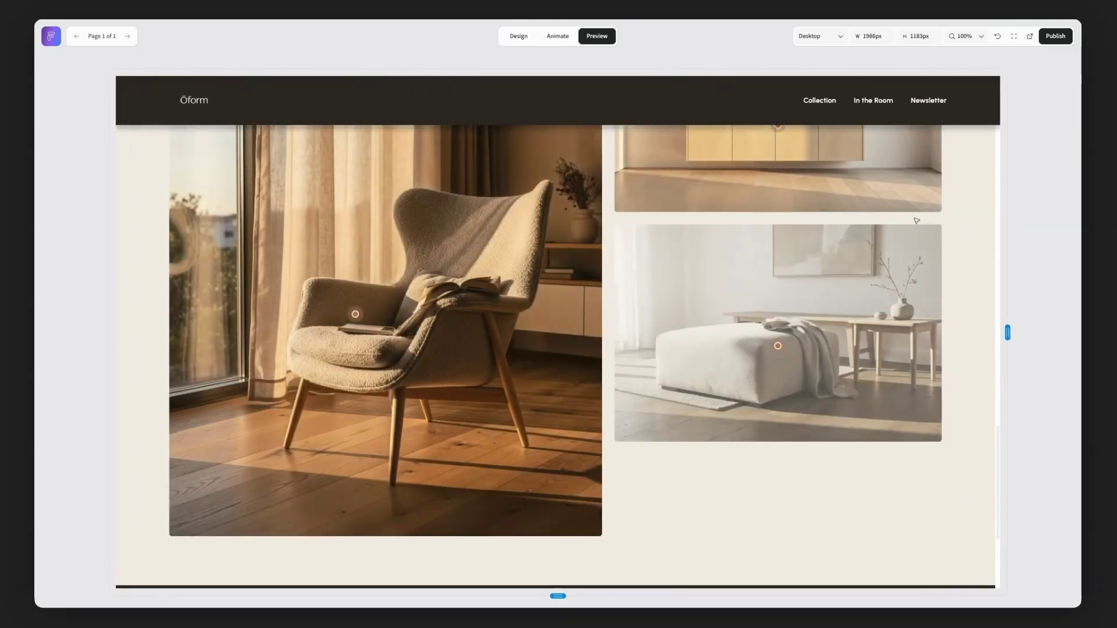
scroll(916, 220, up, 15)
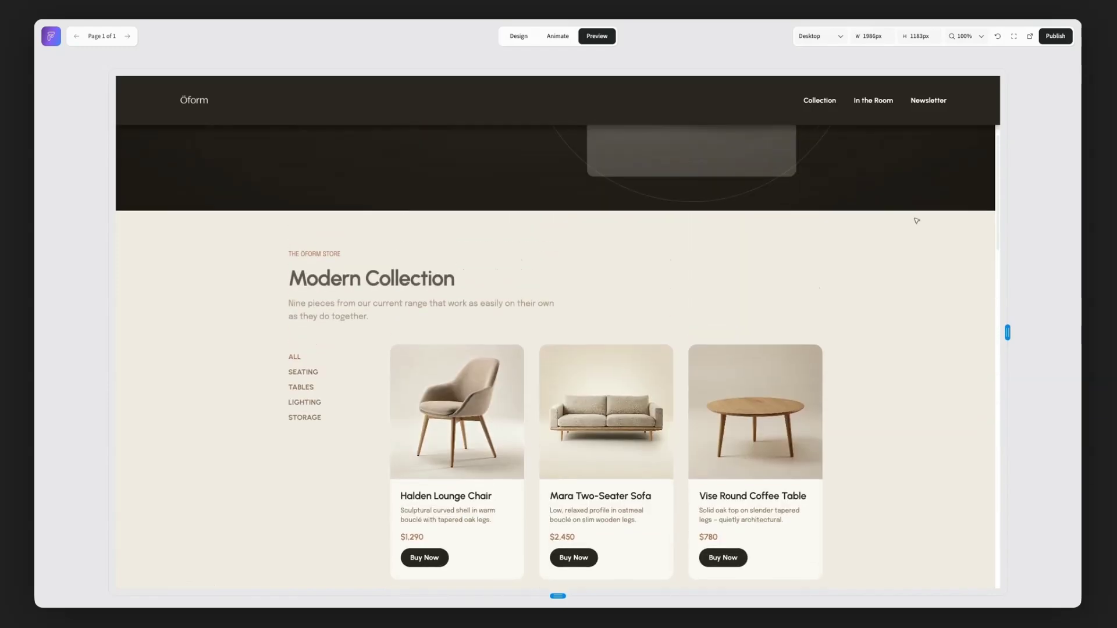
scroll(916, 220, up, 5)
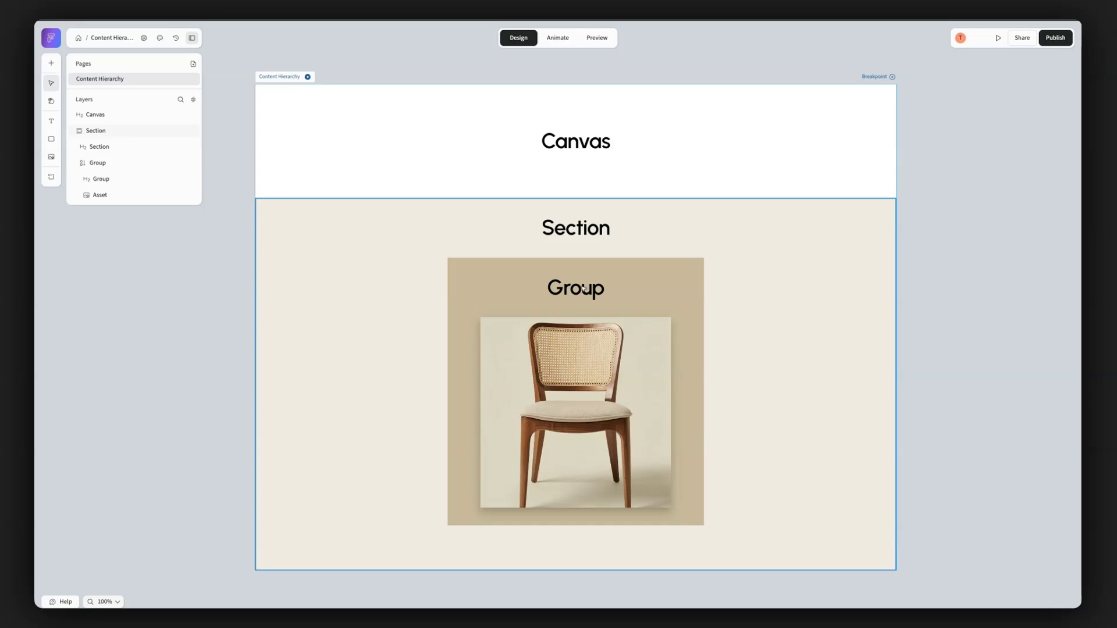
- Try moving the chair image's layer out of its group into the section and up to canvas level, and reposition it beside the group
click(581, 391)
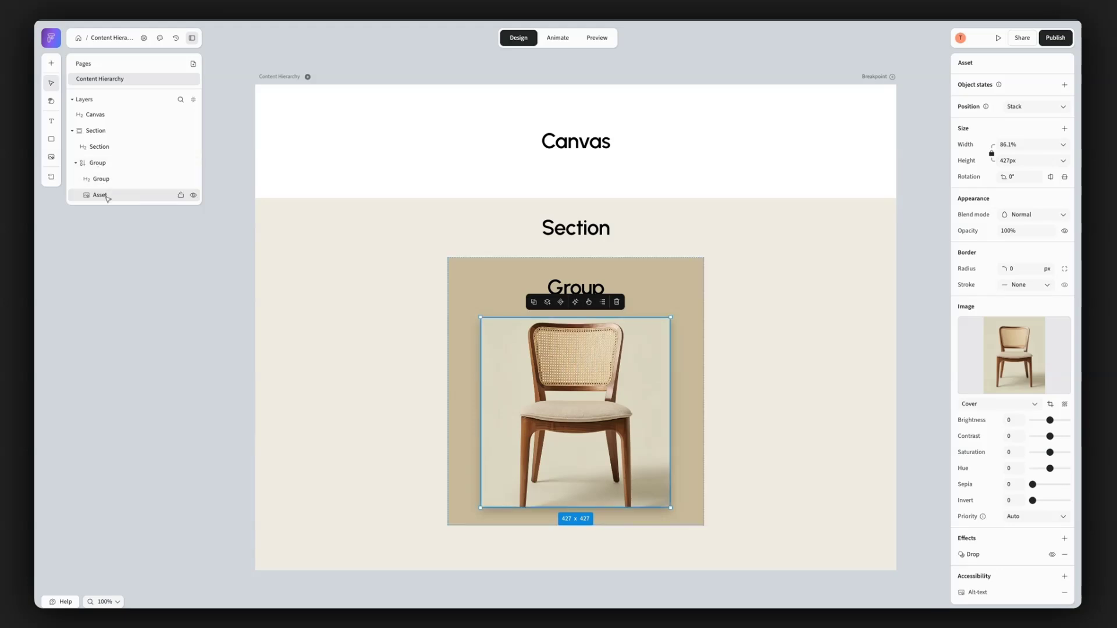
drag(105, 149, 107, 141)
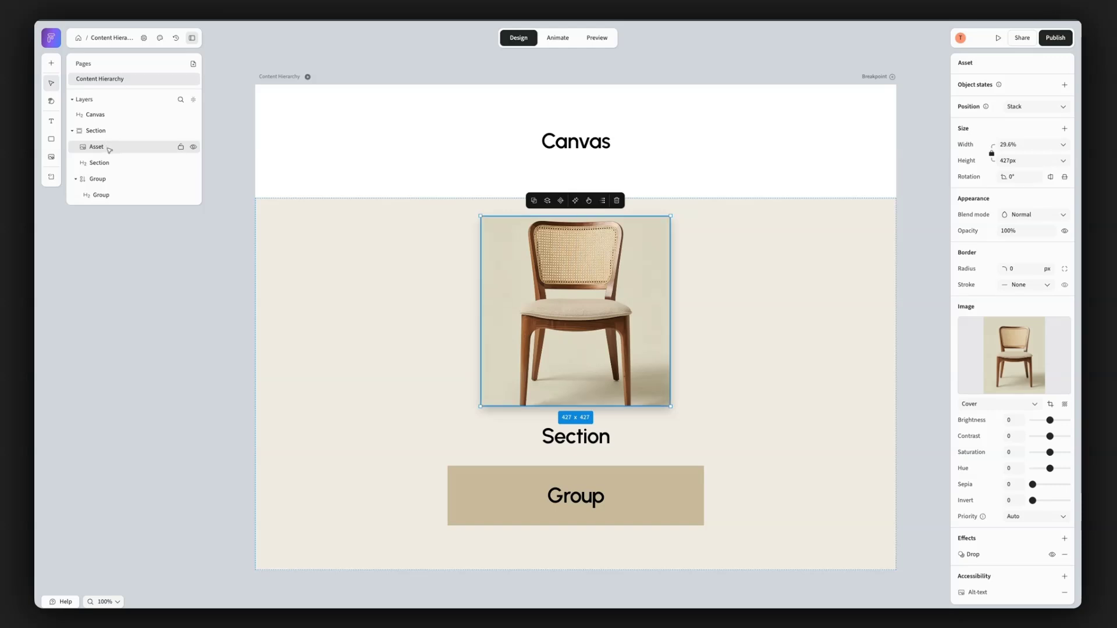
drag(110, 149, 110, 114)
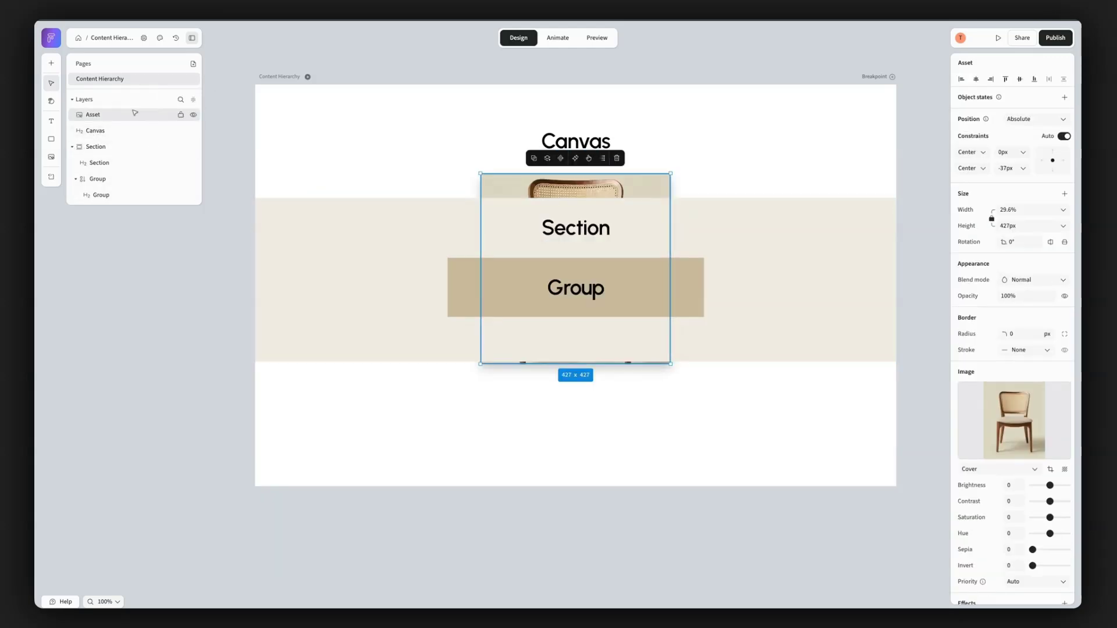
drag(594, 184, 798, 268)
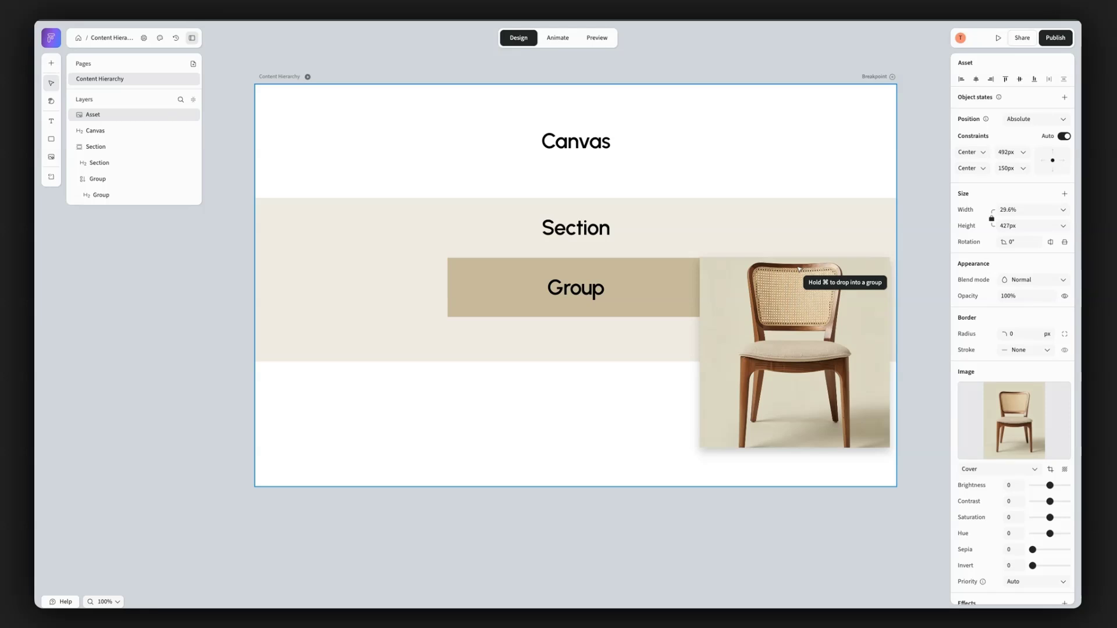
- Undo the chair image's repositioning and layer hierarchy changes so it sits inside its group
key(super+z)
key(super+z)
key(super+z)
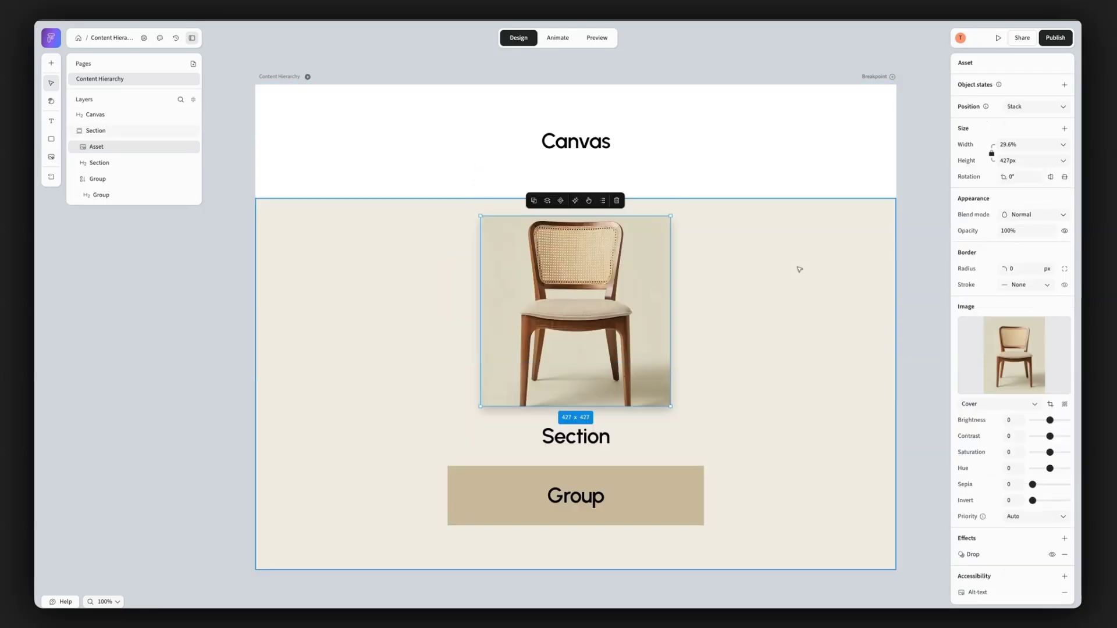
- Align the contents of the group containing the chair image to the horizontal start
click(116, 161)
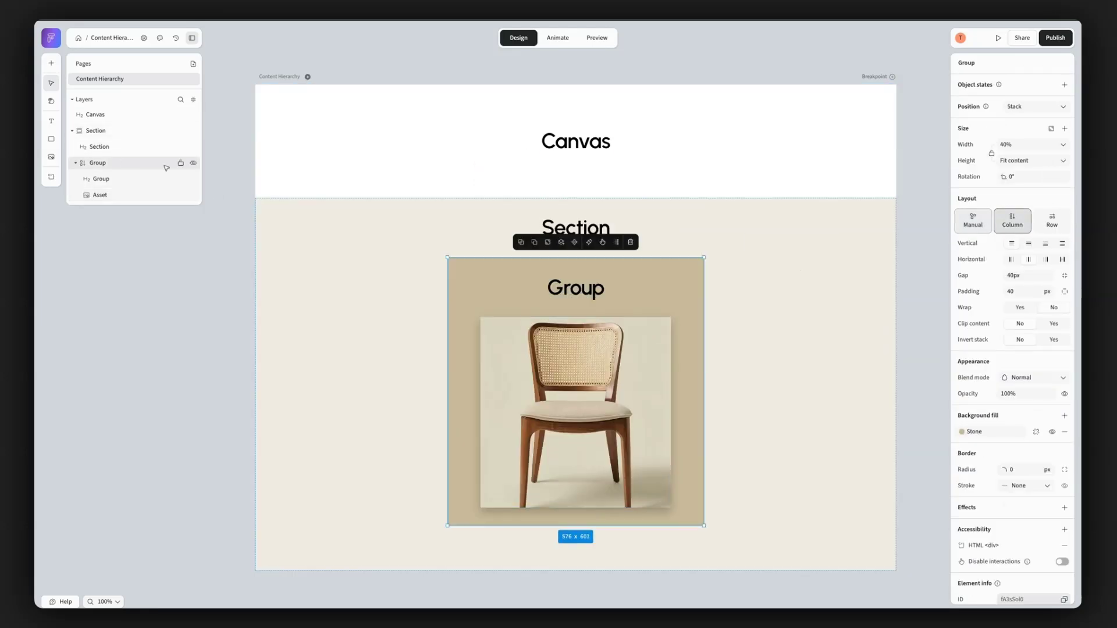
click(1010, 259)
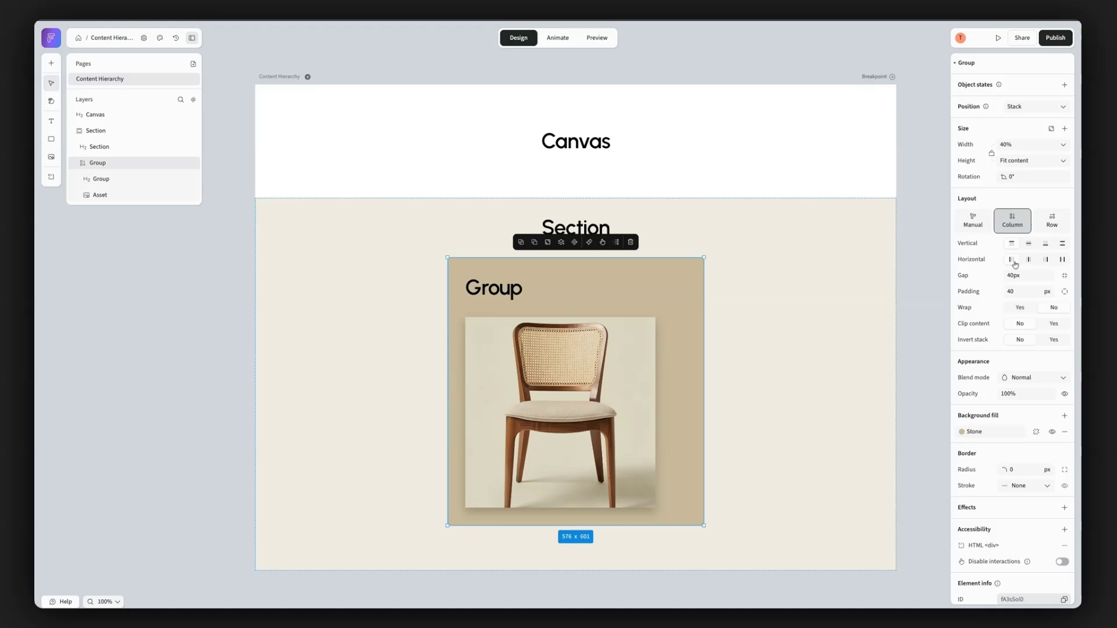
click(470, 291)
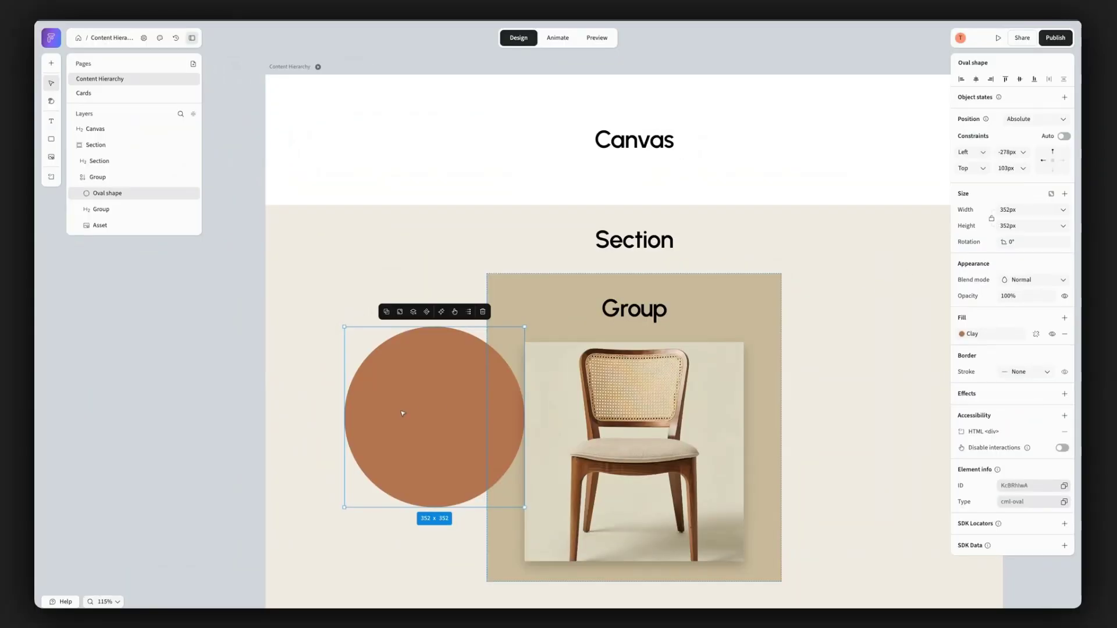
- Reposition the absolutely positioned clay-coloured oval freely around the side of the group containing the chair image
drag(402, 413, 505, 517)
scroll(505, 517, up, 3)
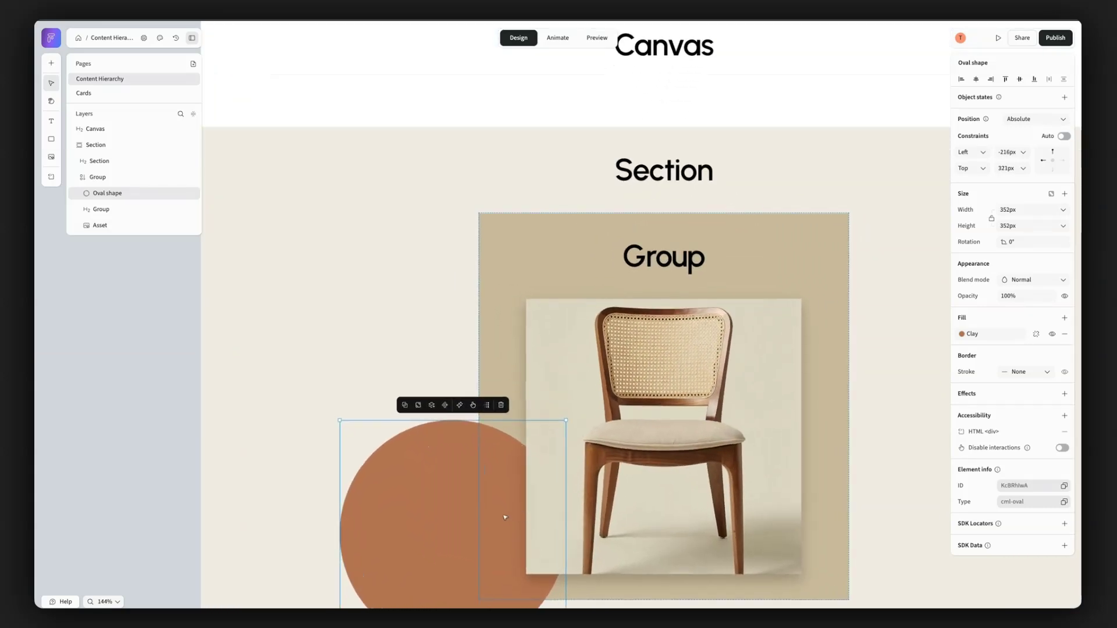
scroll(504, 517, down, 4)
drag(461, 459, 429, 272)
drag(424, 232, 534, 425)
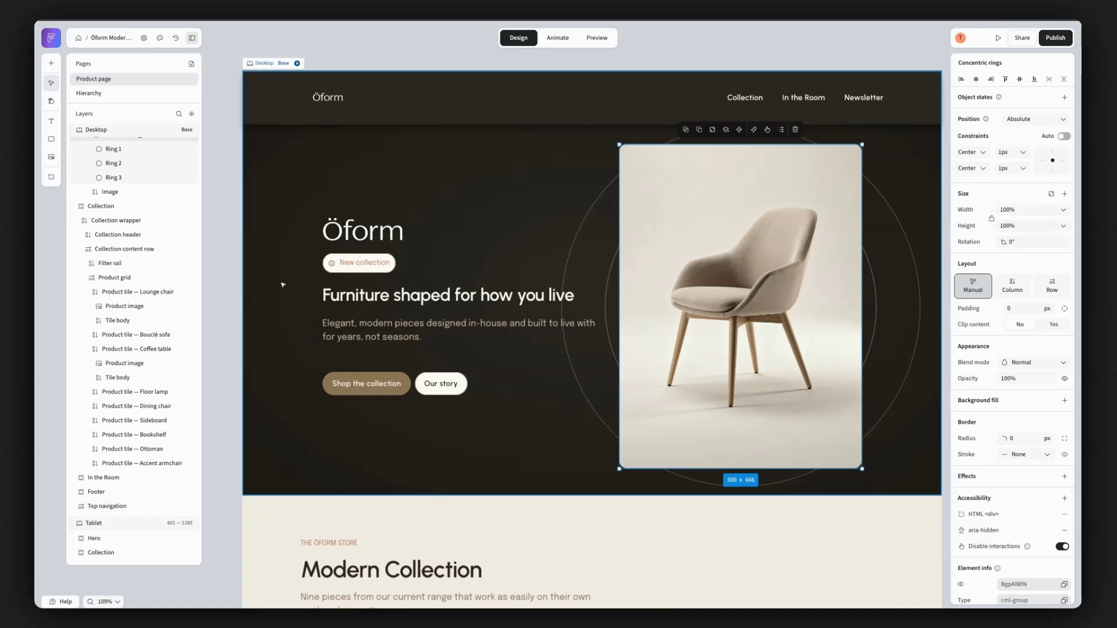
- Move the hero's concentric rings over the text column and back to the centre of the chair image
scroll(146, 250, up, 3)
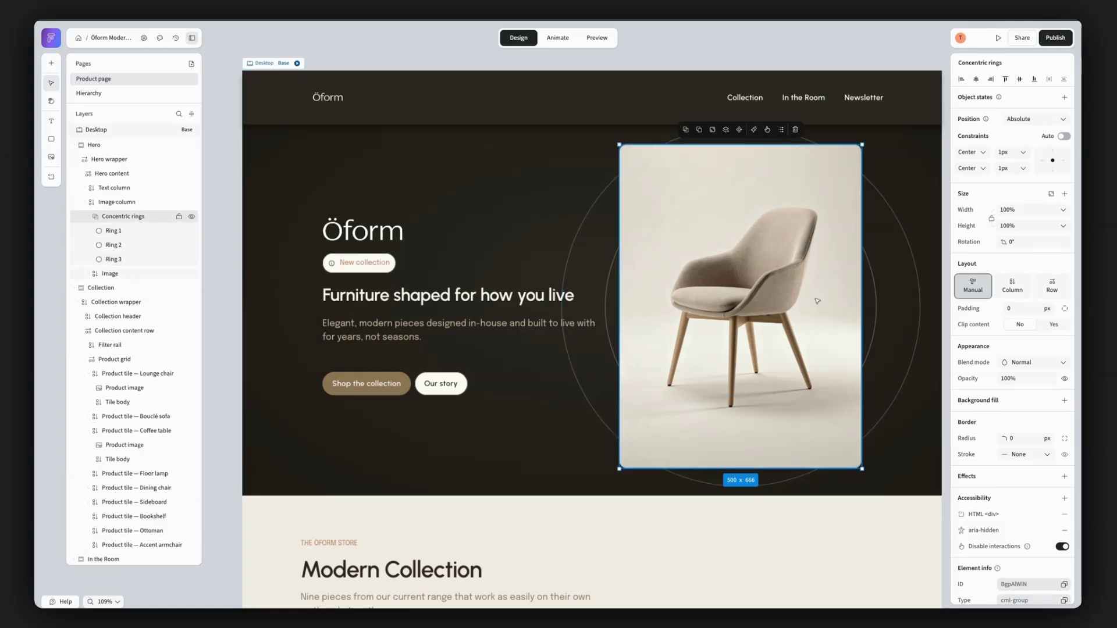
drag(817, 301, 507, 305)
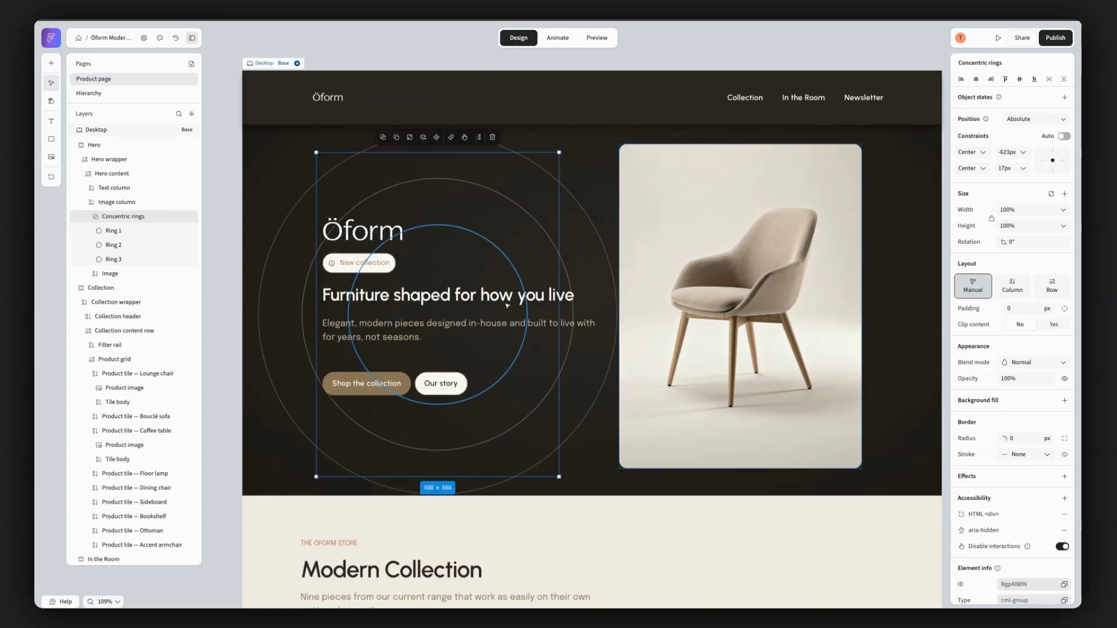
drag(498, 265, 829, 304)
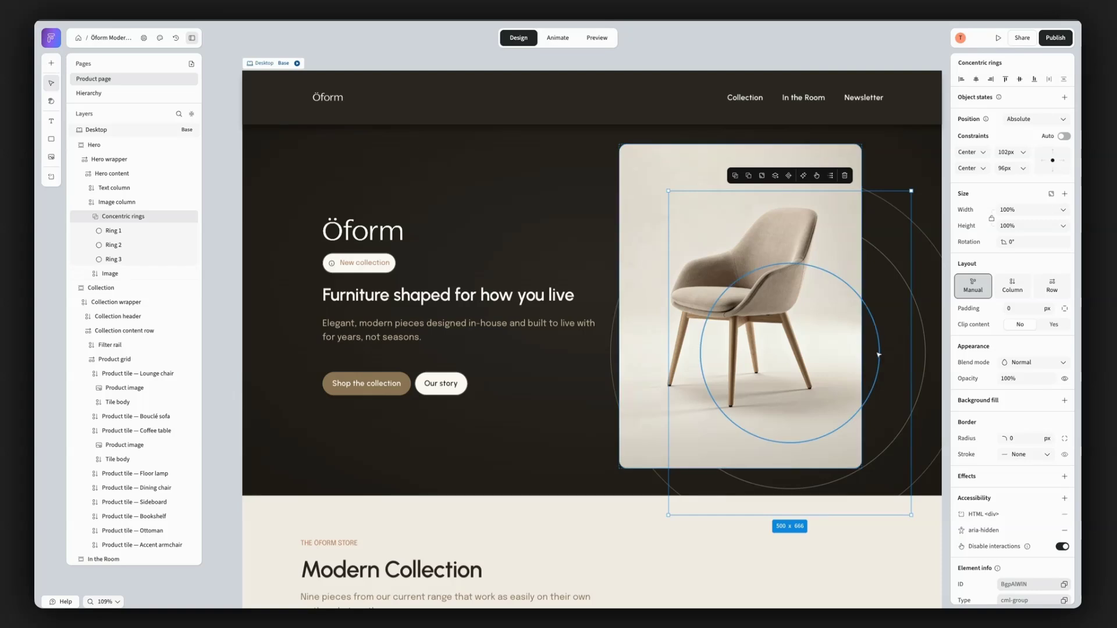
drag(865, 339, 833, 311)
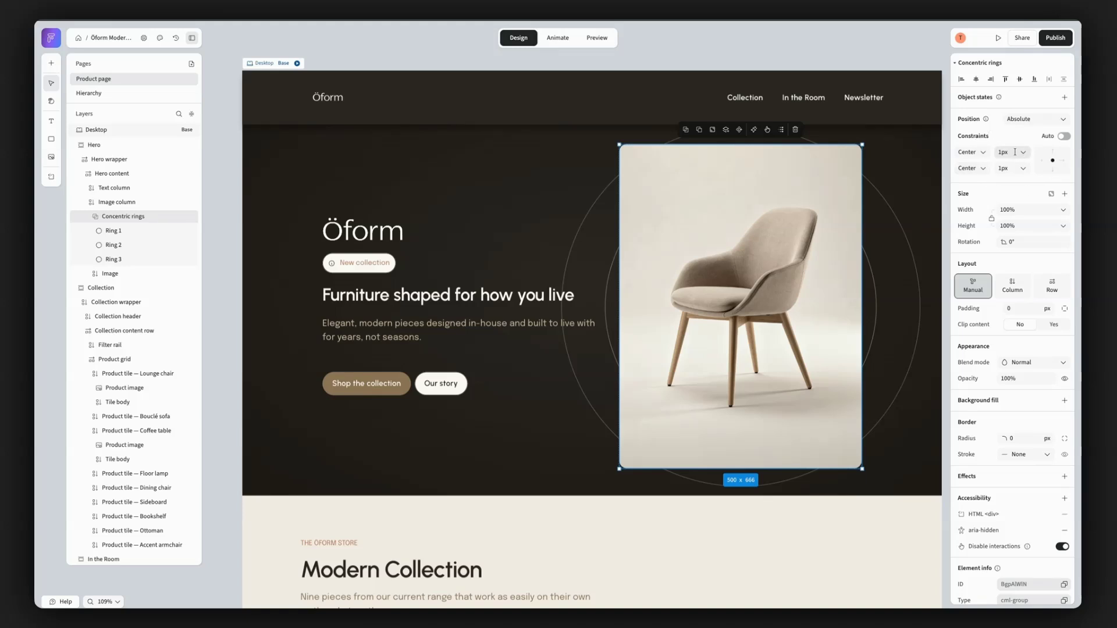
- Set the concentric rings' horizontal and vertical centre offsets to 0 px
click(1012, 151)
text(0)
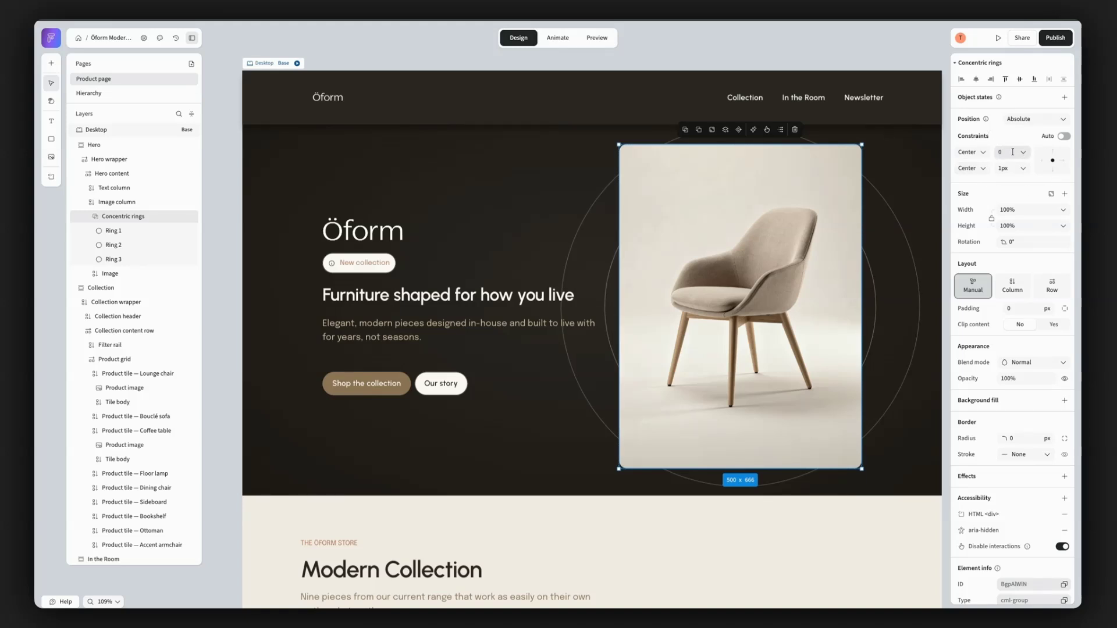
click(1012, 169)
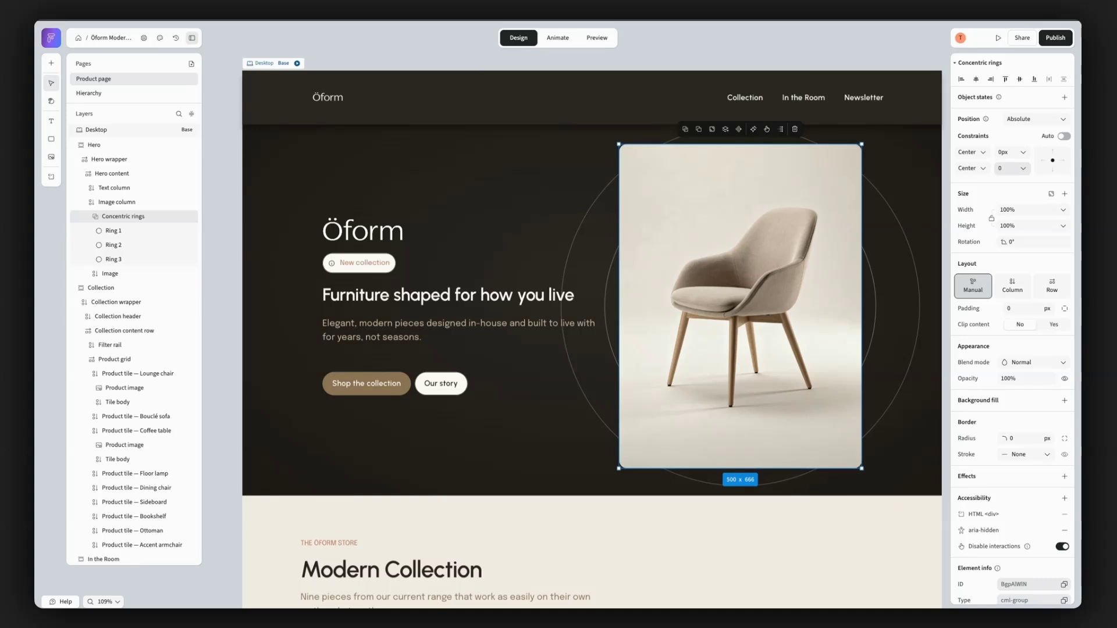
- Review the unit and anchor options for the concentric rings' position constraints
click(1024, 152)
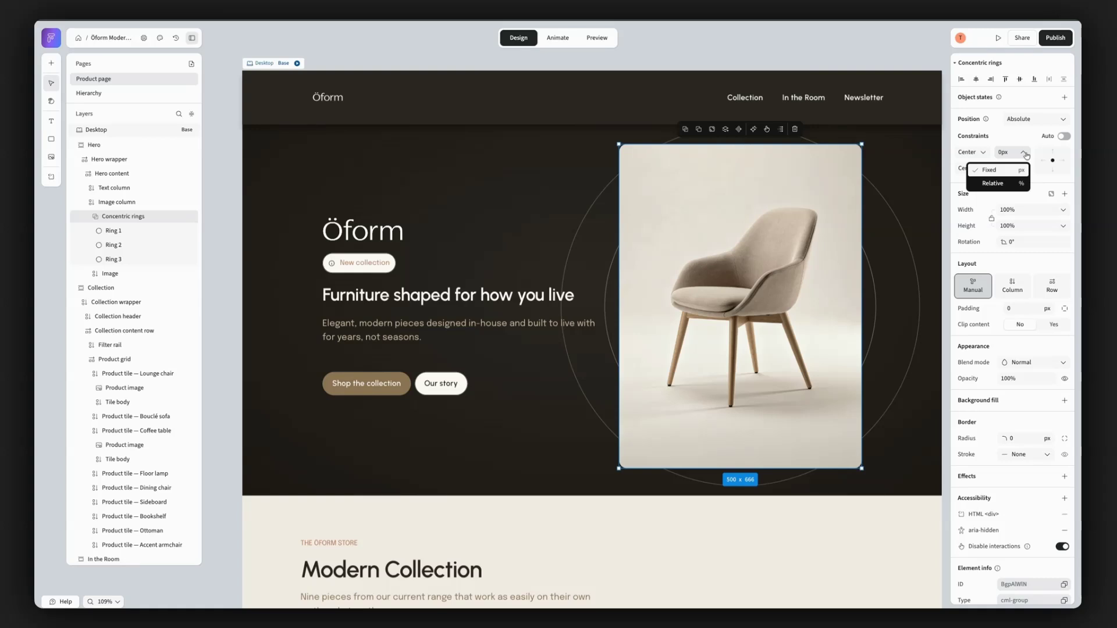
click(984, 154)
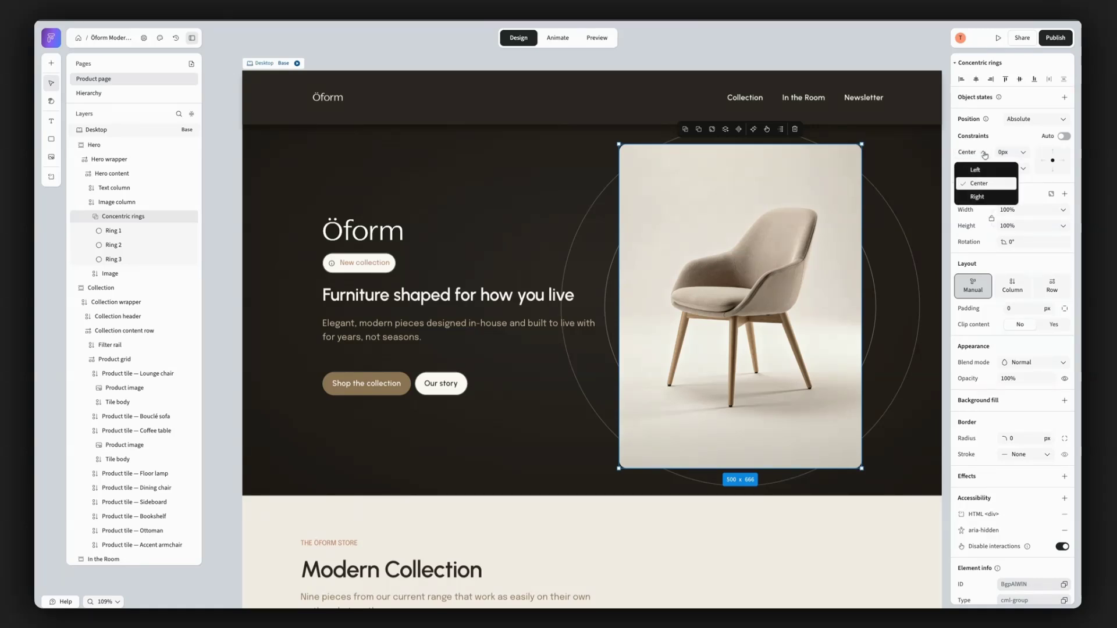
click(984, 154)
click(983, 168)
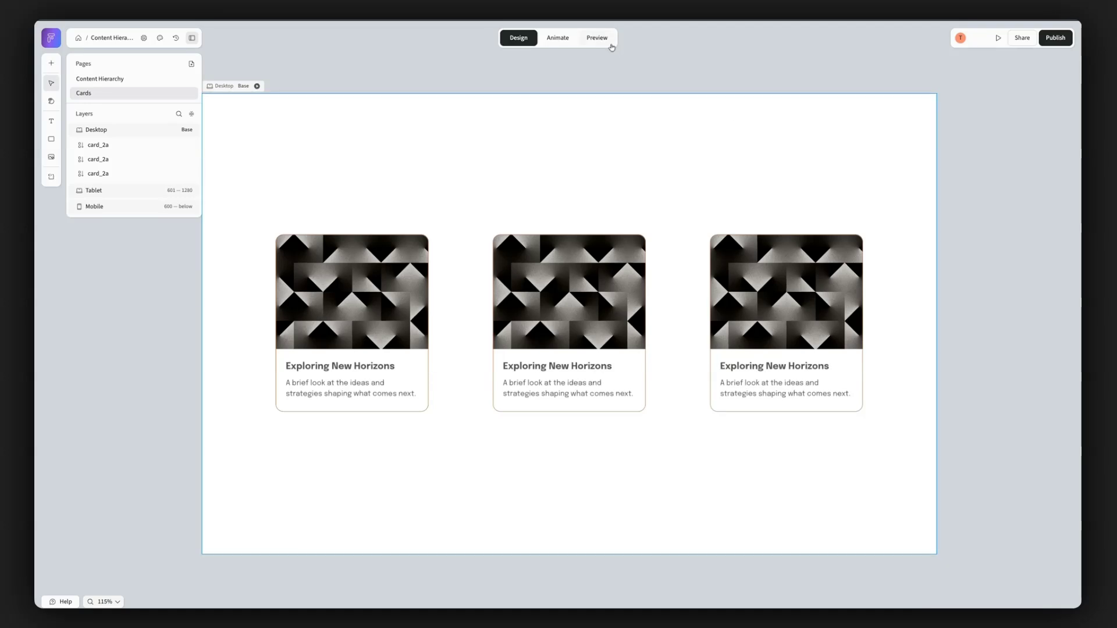
- Preview the Cards page, resize the preview width to about 1521 px, and return to the design view
click(596, 37)
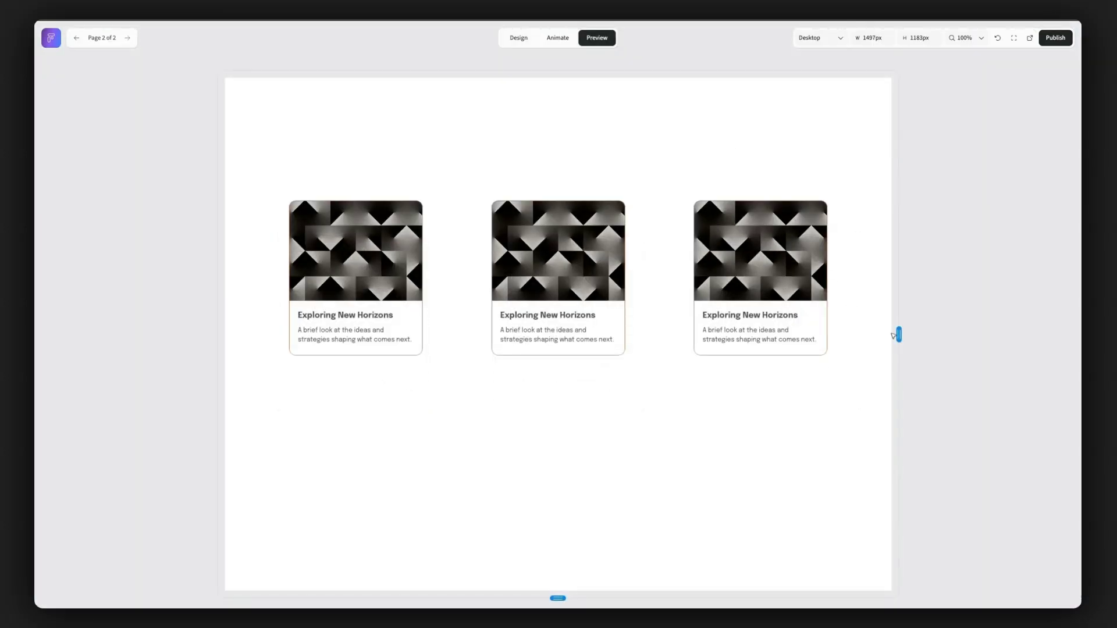
mouse_move(897, 335)
mouse_down()
mouse_move(663, 324)
mouse_move(902, 335)
mouse_up()
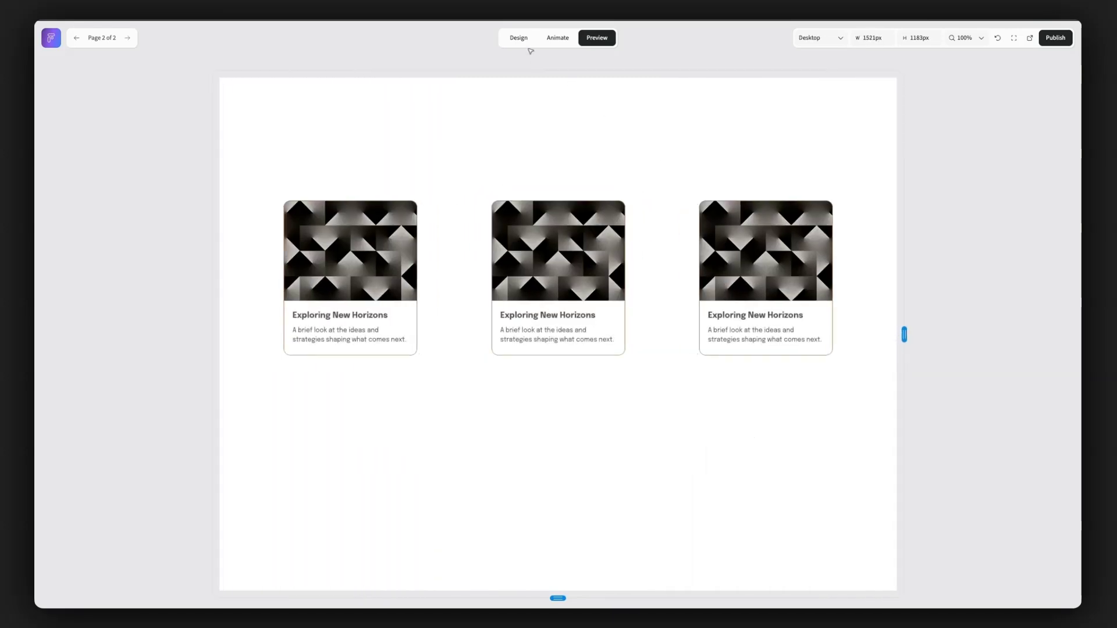
click(523, 39)
- Group the three cards on the Desktop breakpoint and apply a row layout to the group
drag(819, 449, 409, 319)
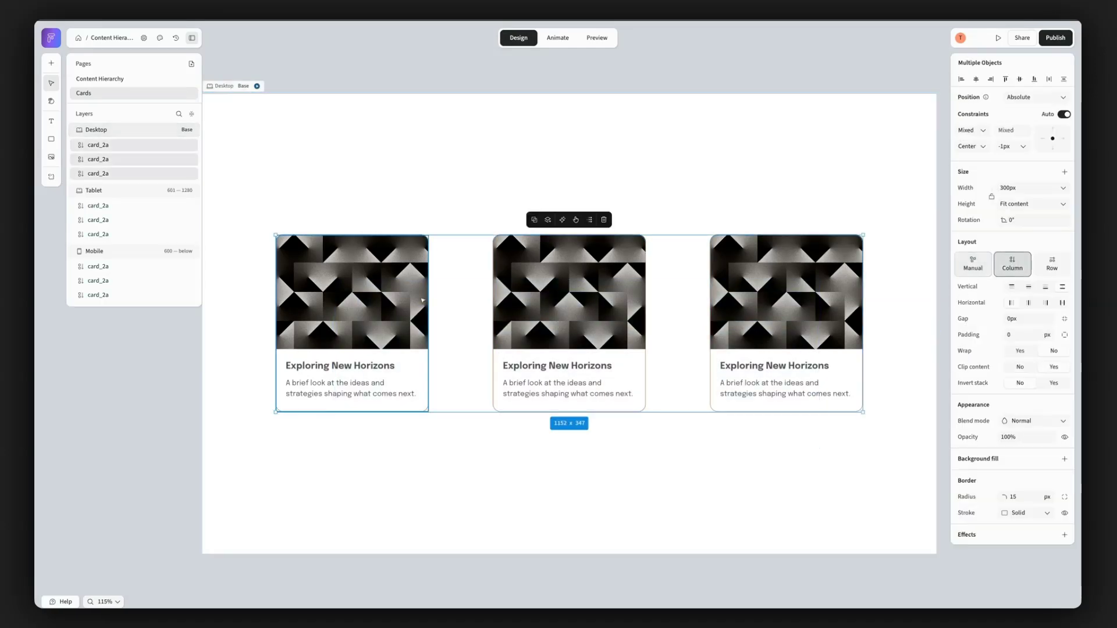
key(ctrl+g)
click(1051, 285)
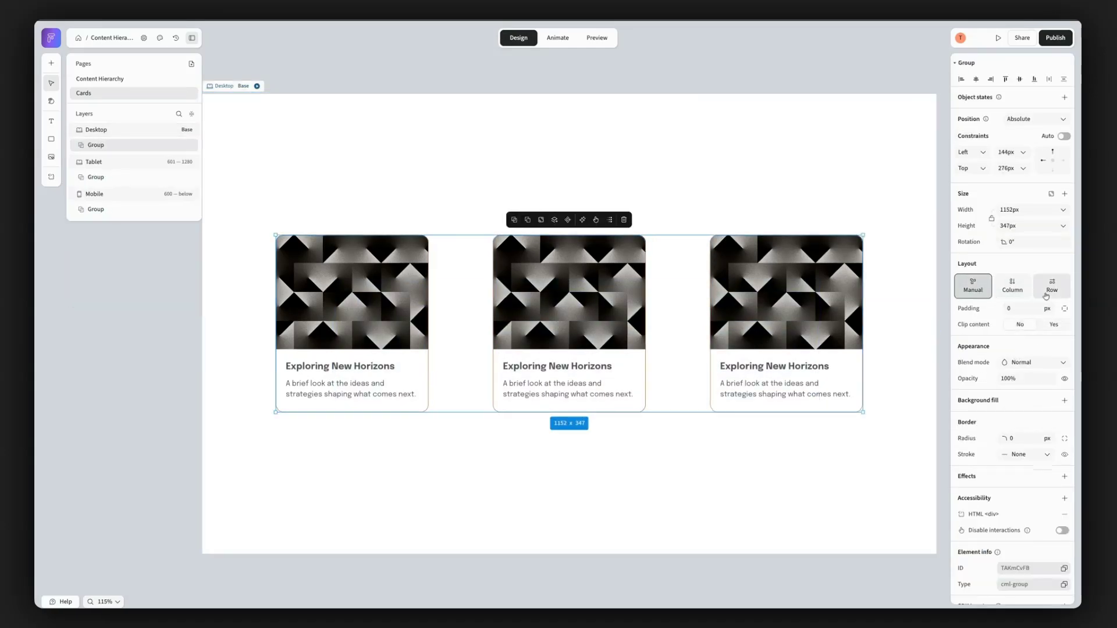
- Expand the card group's layers and examine the position options of the first card inside it
click(73, 145)
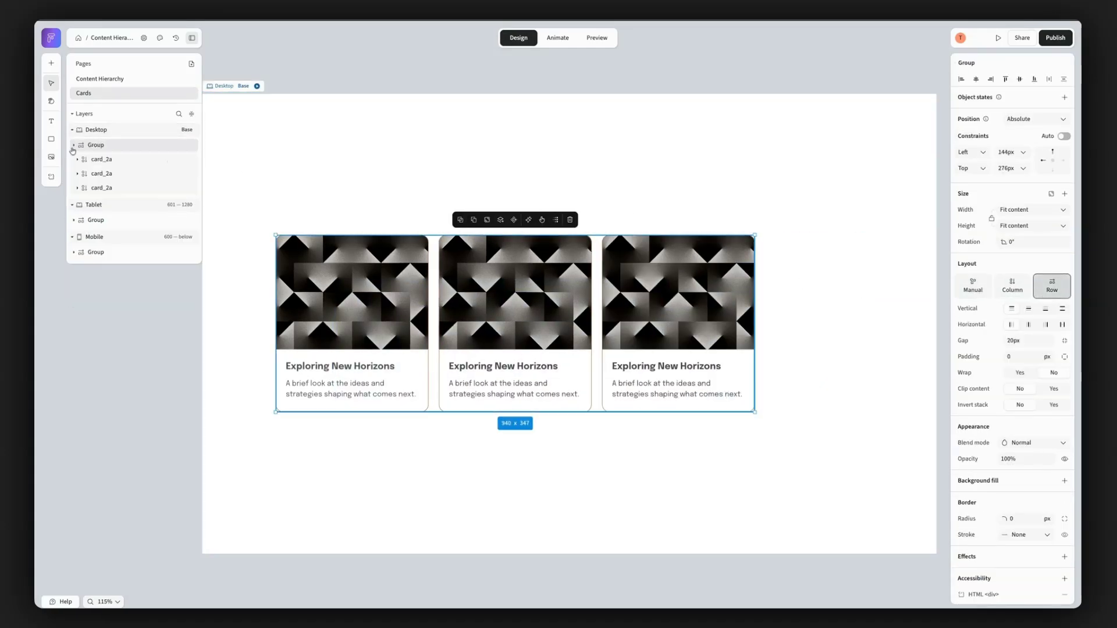
click(102, 160)
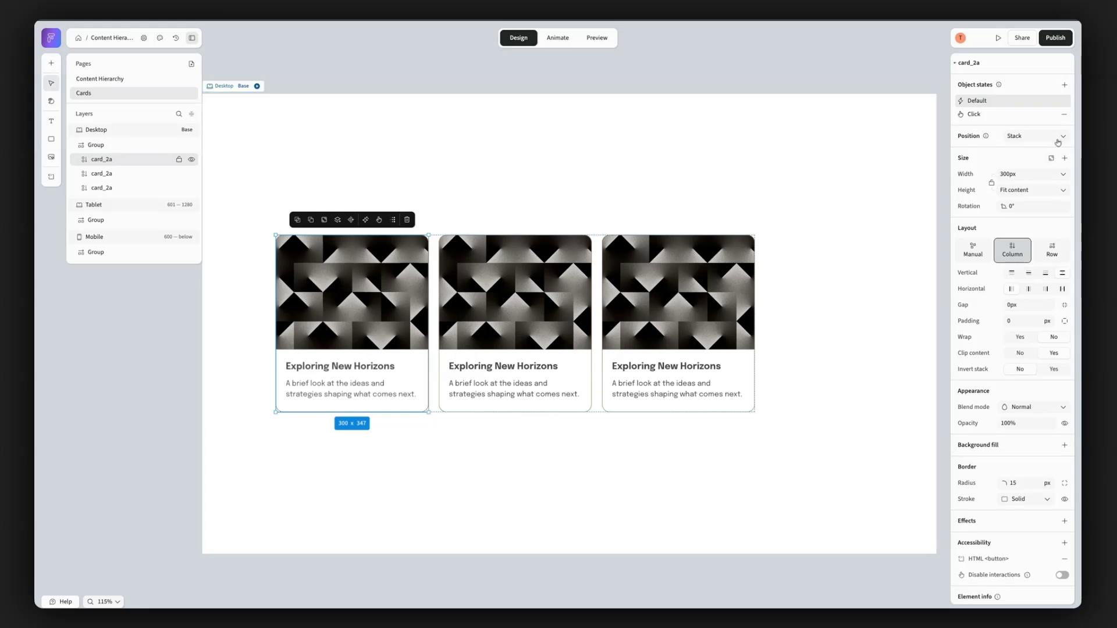
click(1057, 137)
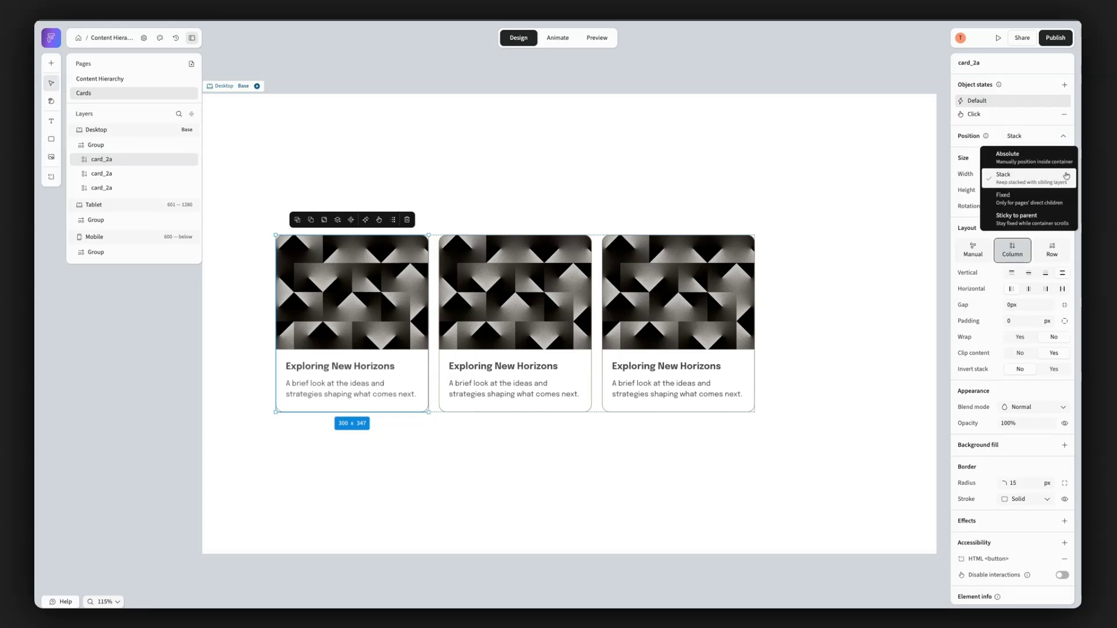
click(96, 145)
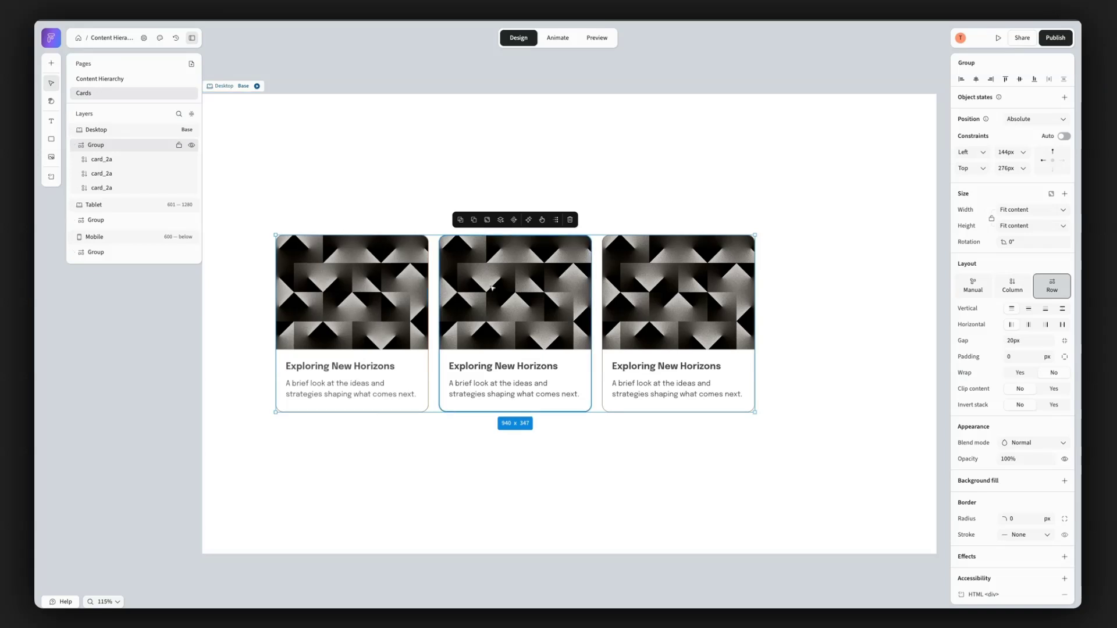
drag(526, 297, 382, 295)
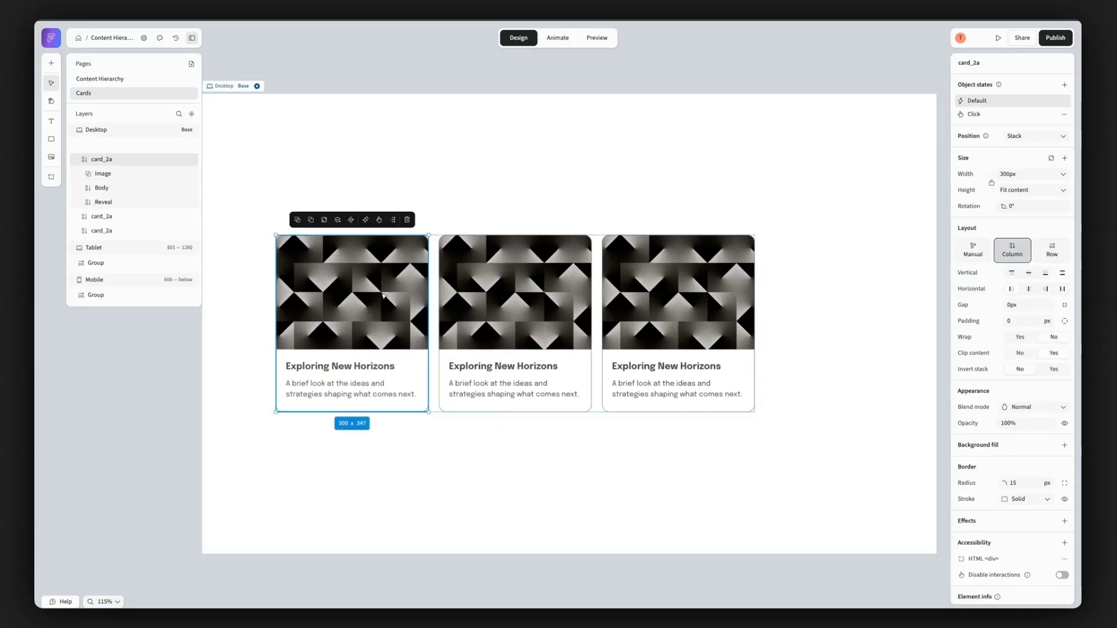
- Set the gap between the cards in the row group to 60 px
click(105, 147)
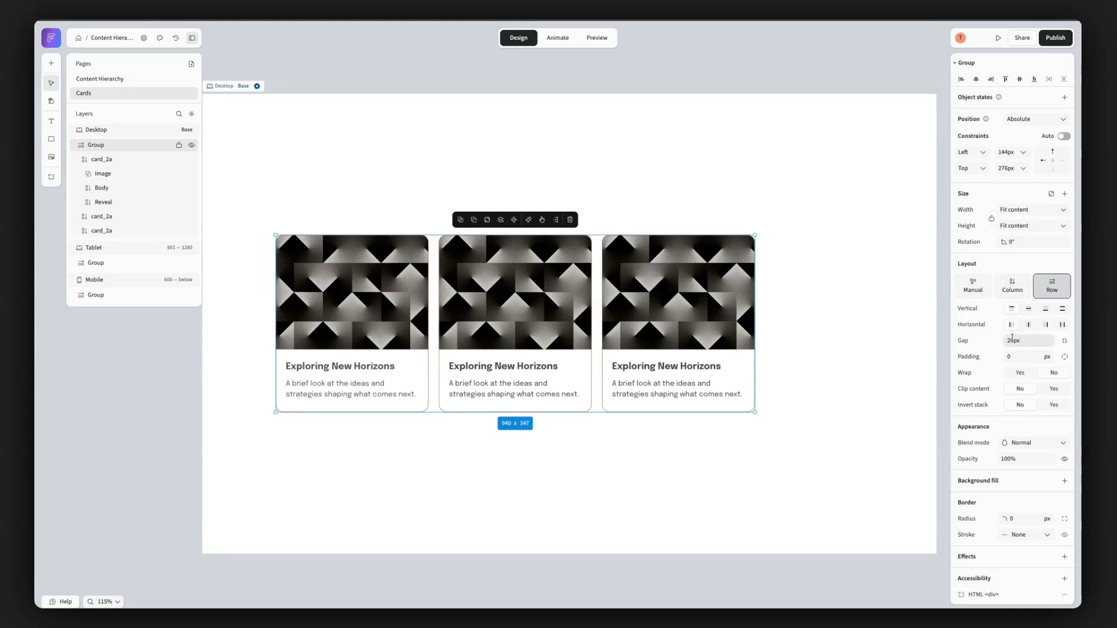
click(1012, 339)
text(60)
key(Return)
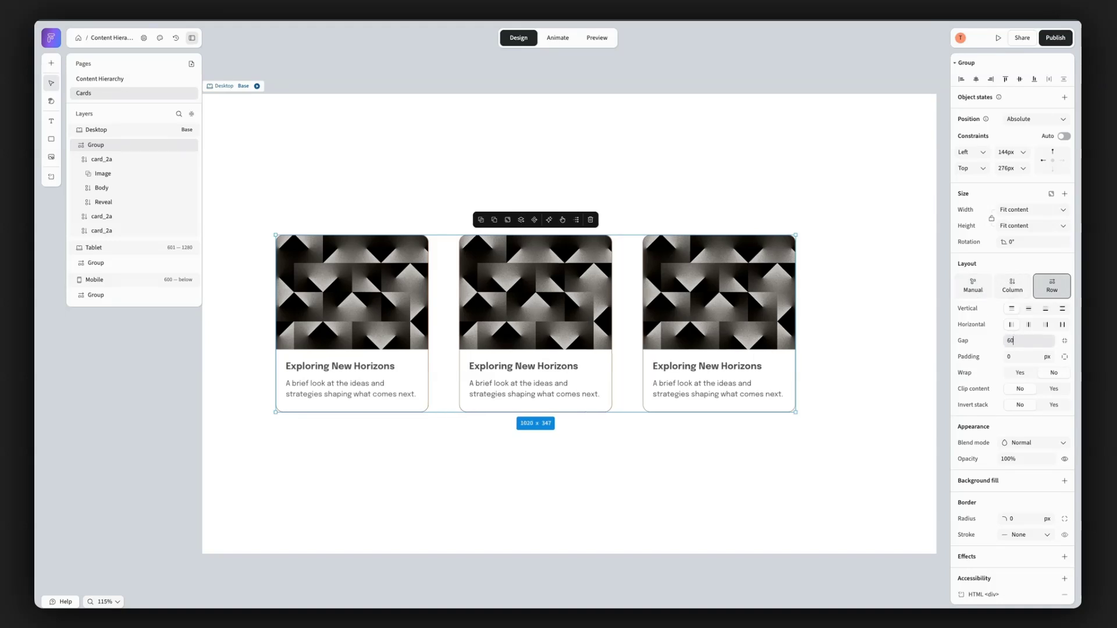
- Set the padding of the row group of cards to 40 px
click(1024, 357)
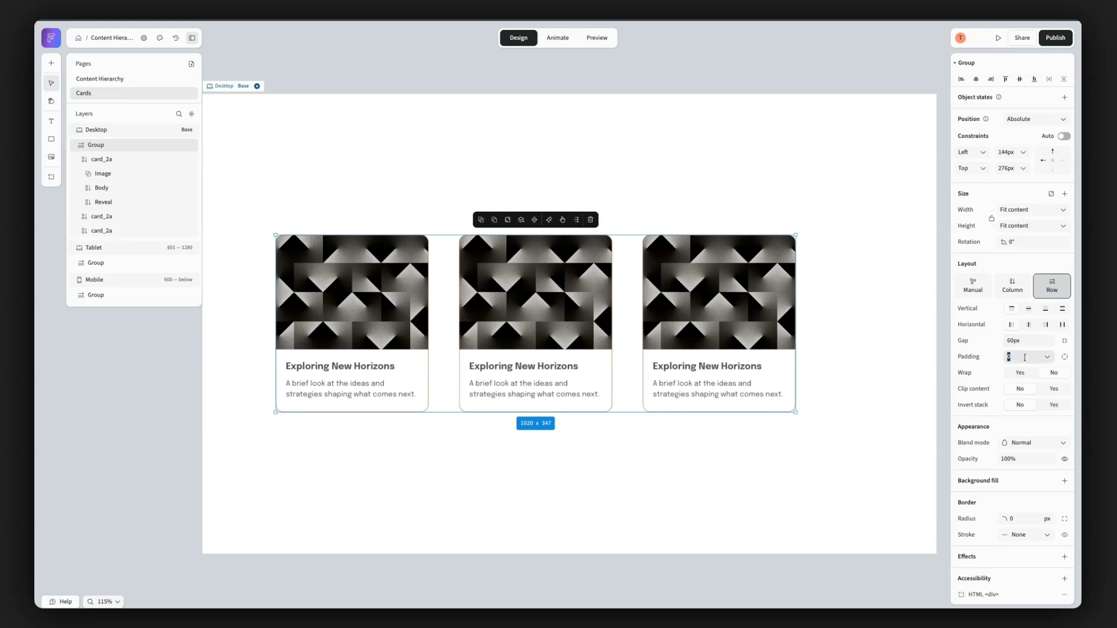
text(40)
key(Return)
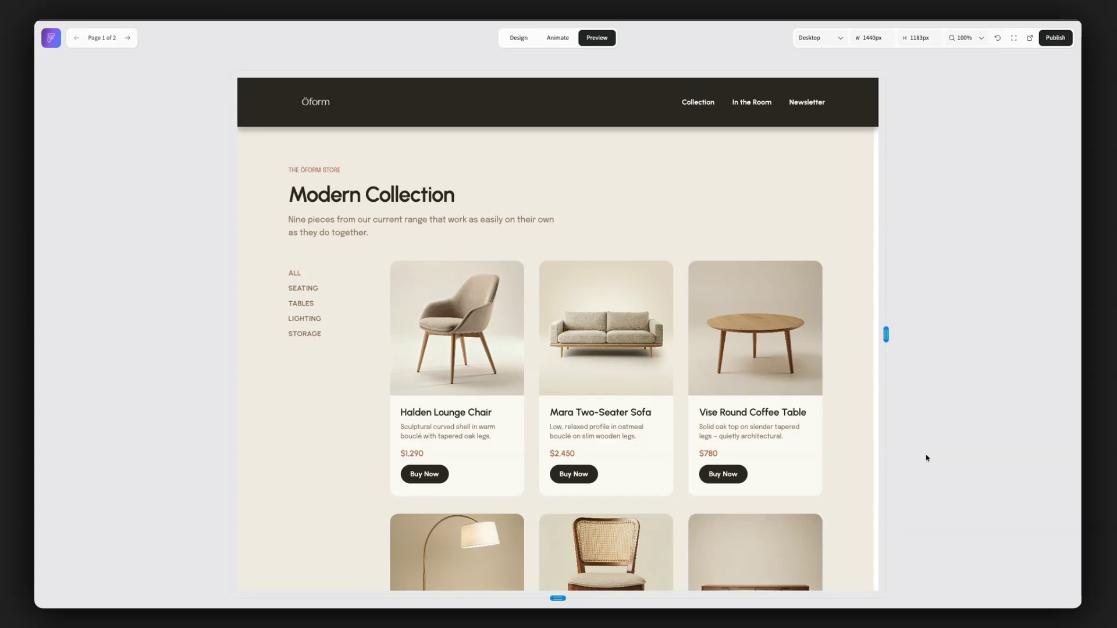
- Preview the product page at Desktop, Tablet and Mobile sizes, check how the product grid adapts, and return to the design view
scroll(847, 459, down, 10)
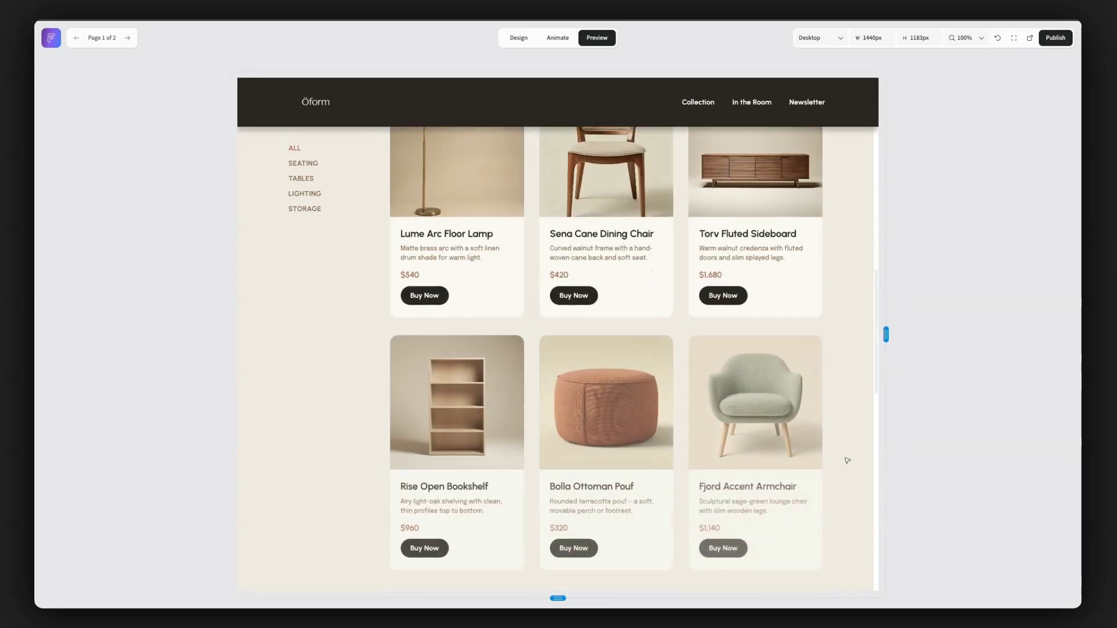
scroll(847, 460, up, 9)
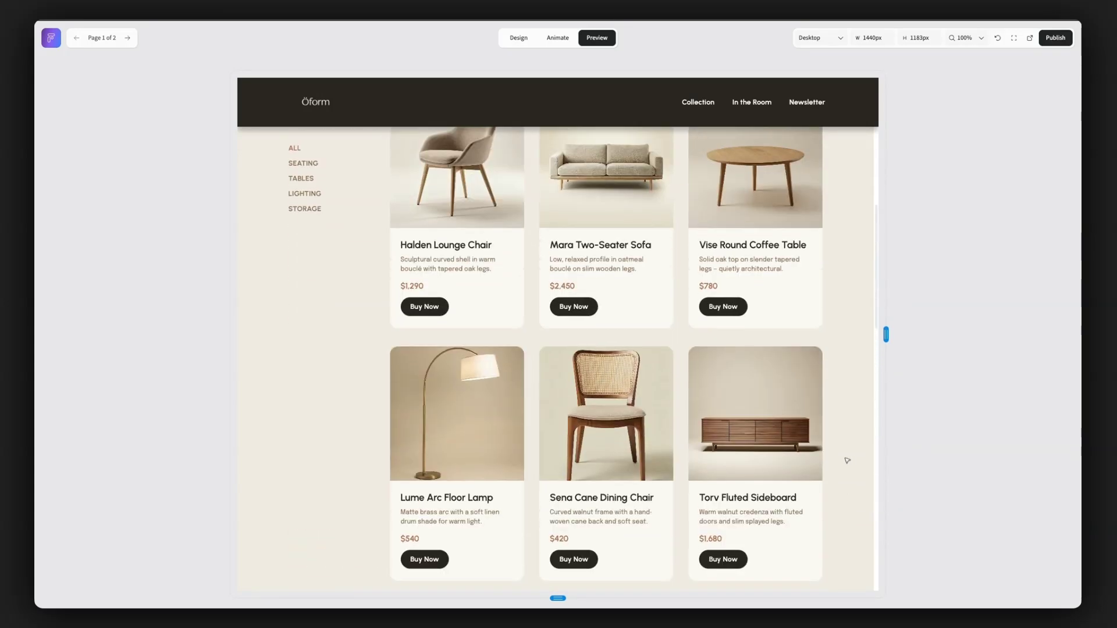
scroll(847, 460, up, 1)
click(820, 37)
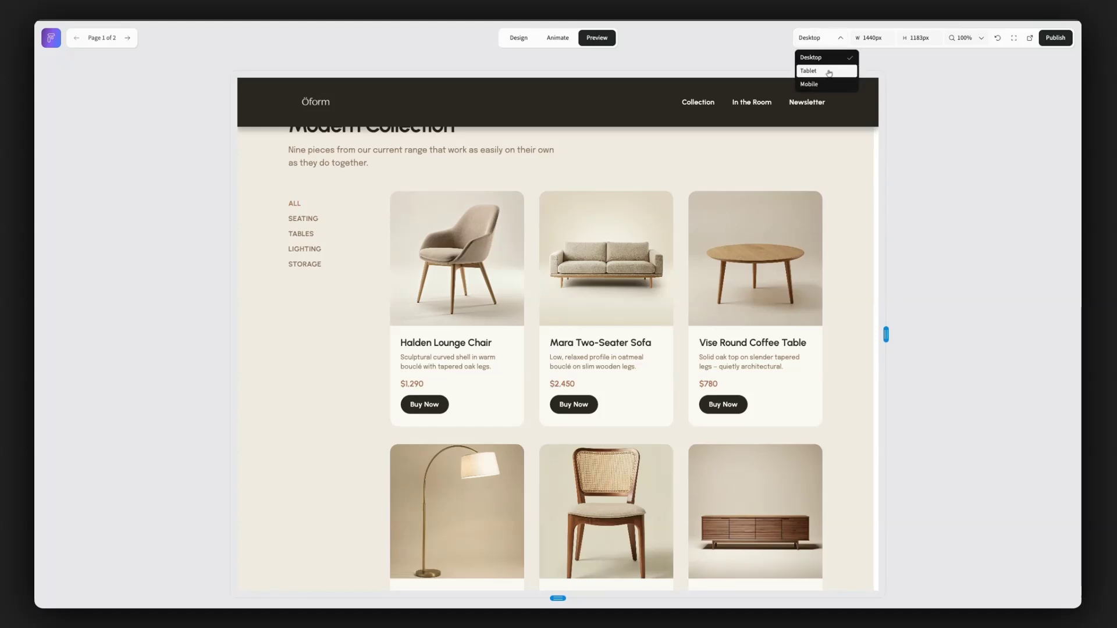
click(831, 72)
click(821, 39)
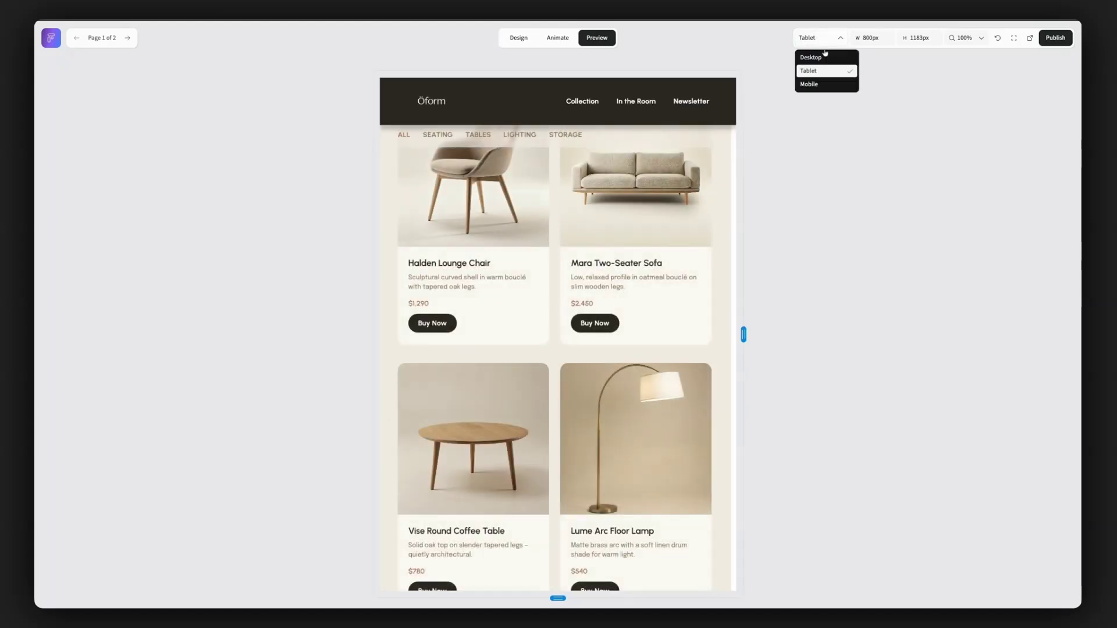
click(824, 85)
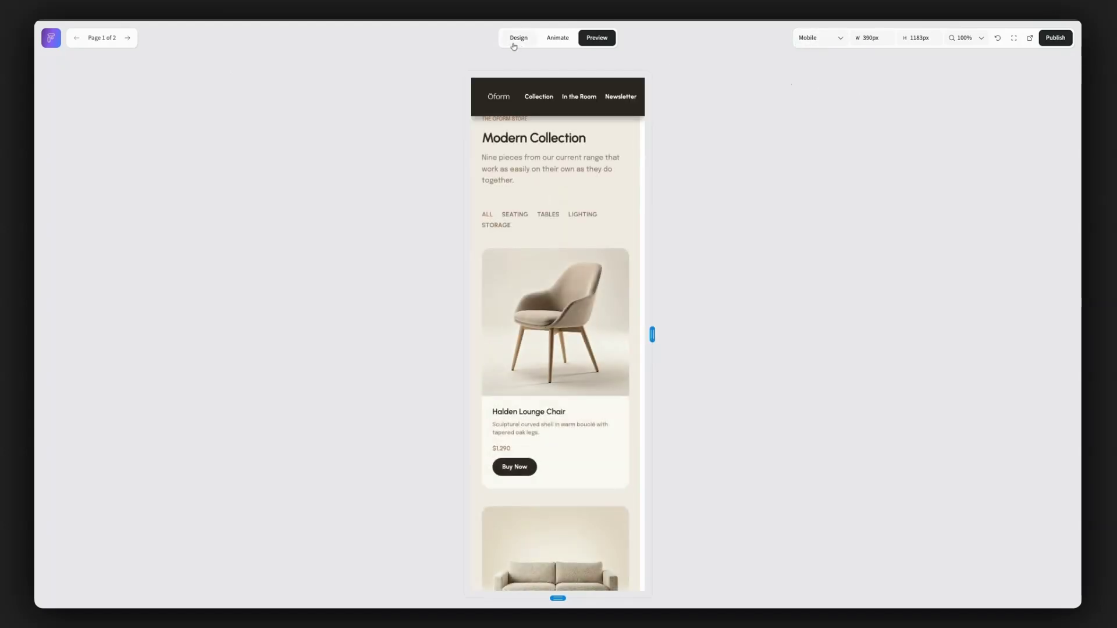
click(516, 41)
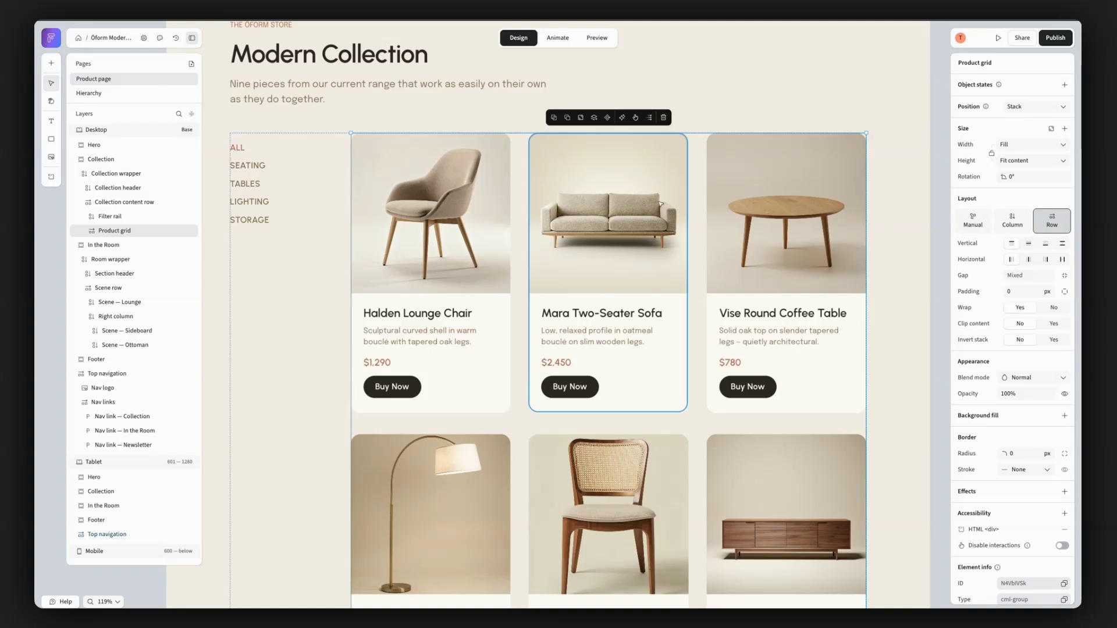
- Examine the row layout settings of the product grid and of the nav links group in the Desktop top navigation
click(1063, 226)
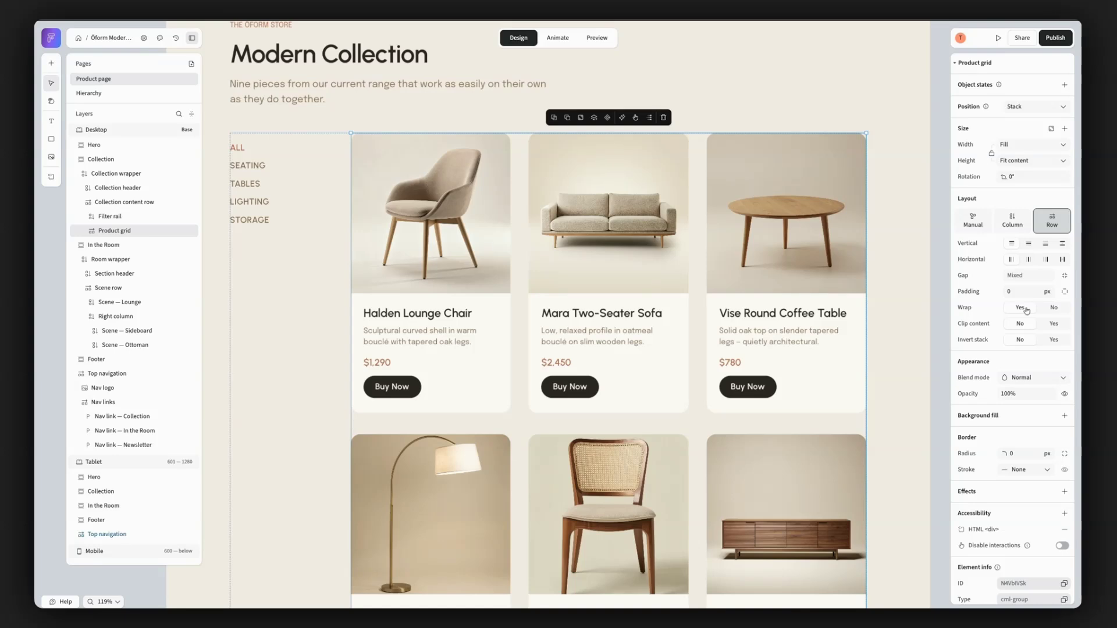
scroll(853, 147, up, 10)
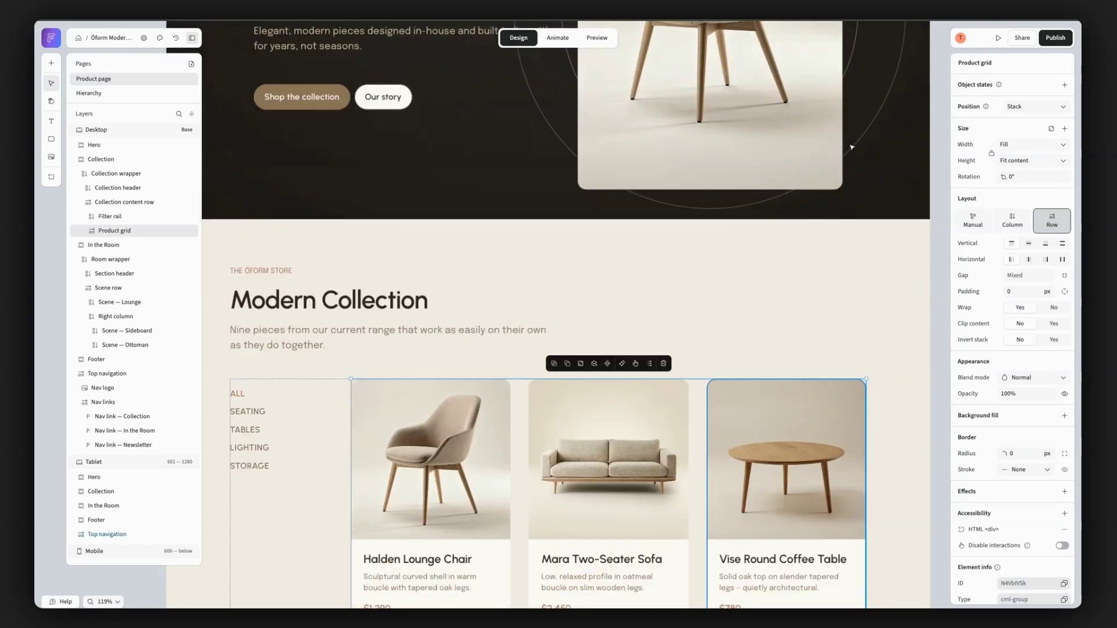
scroll(853, 147, up, 1)
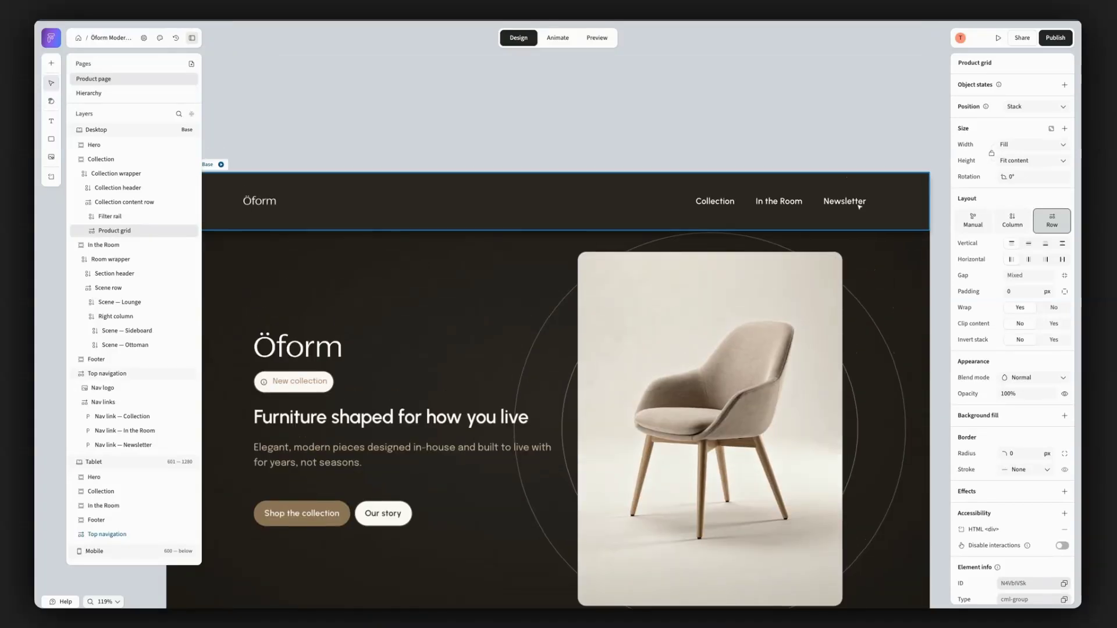
click(859, 206)
click(859, 206)
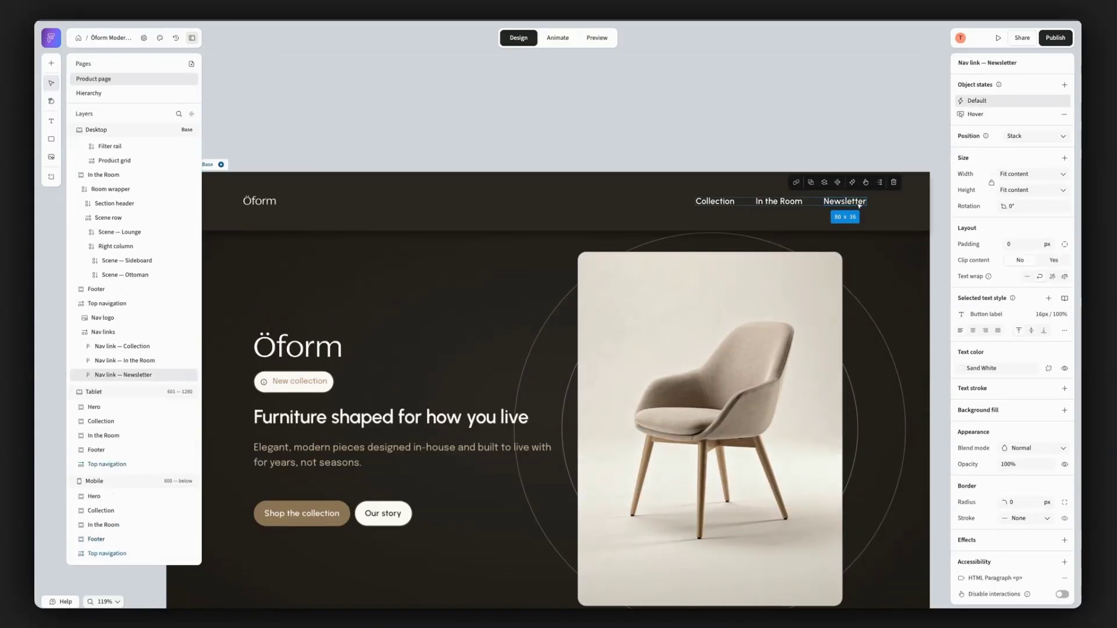
click(141, 338)
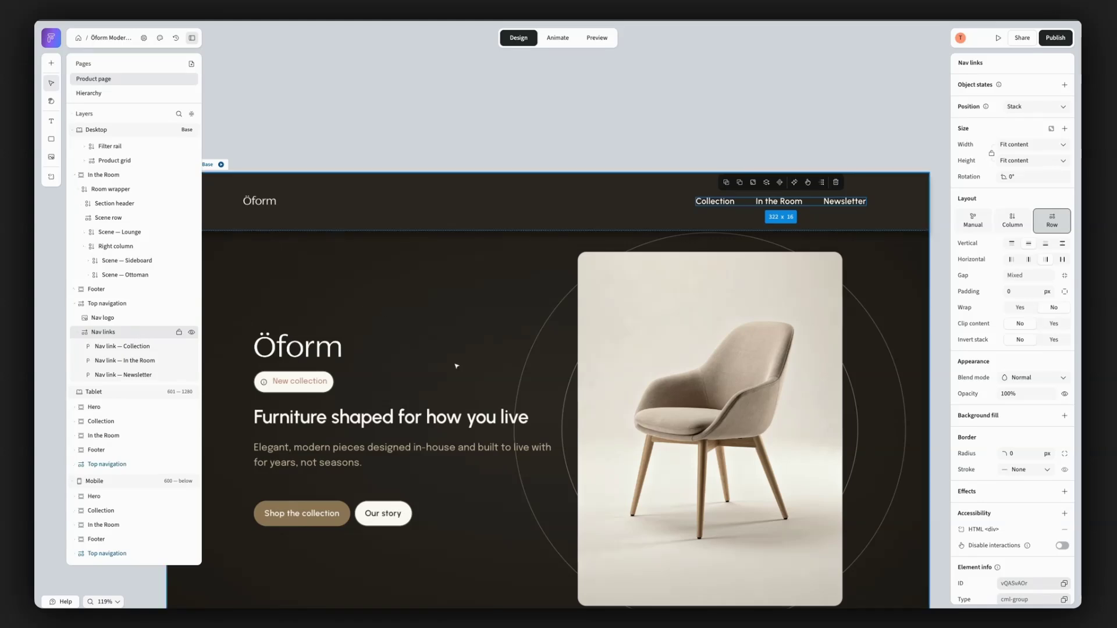
- Select the Sideboard scene group in the In the Room section and examine its column layout settings
scroll(459, 365, down, 15)
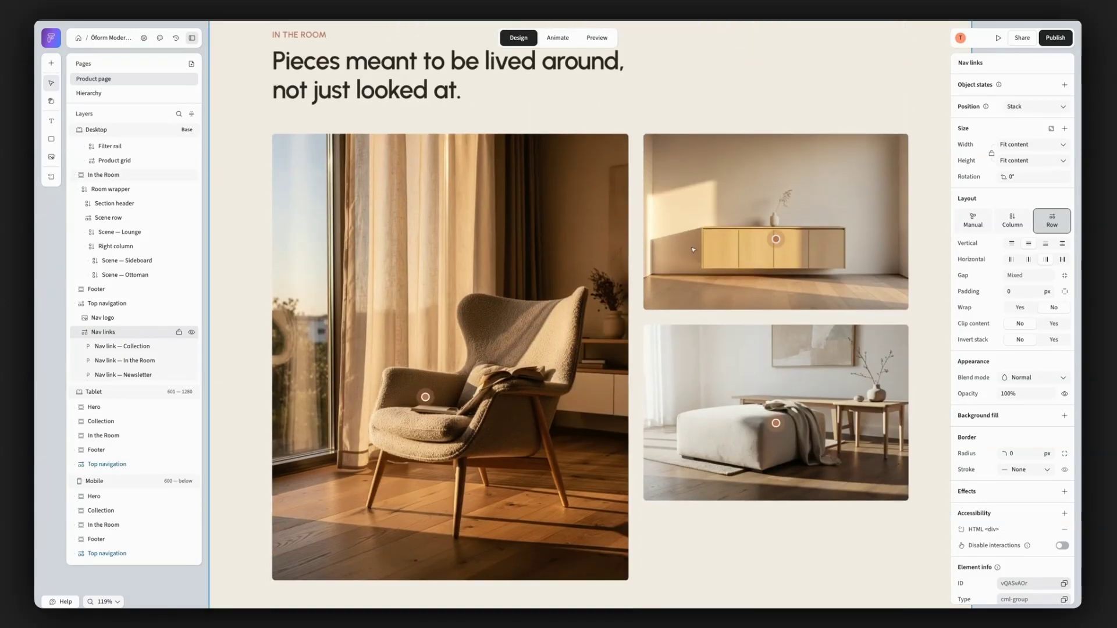
click(701, 157)
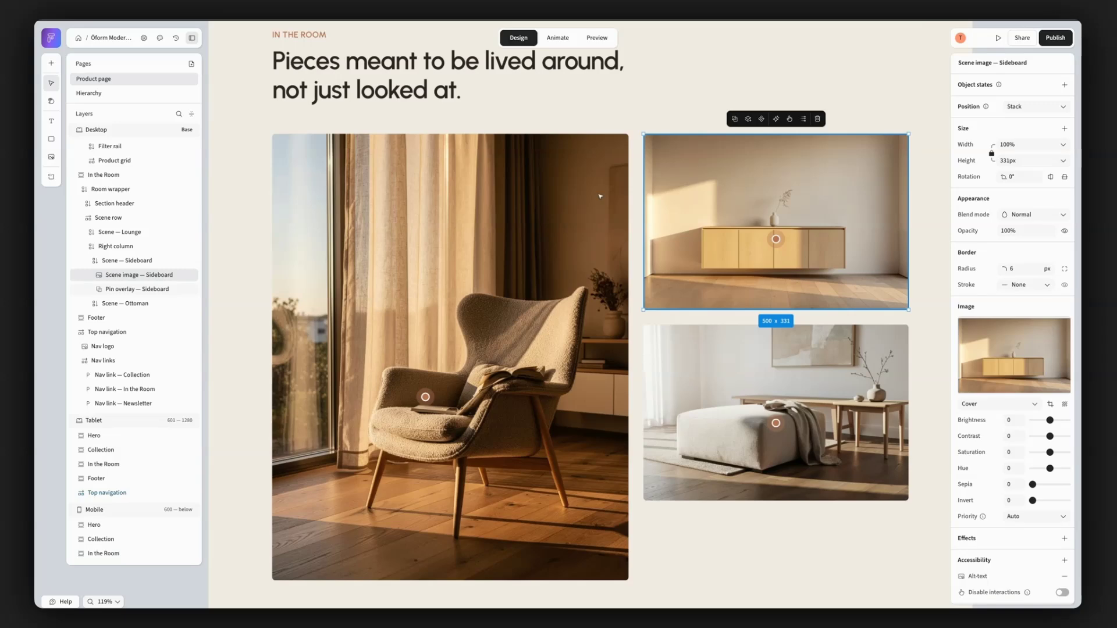
click(131, 260)
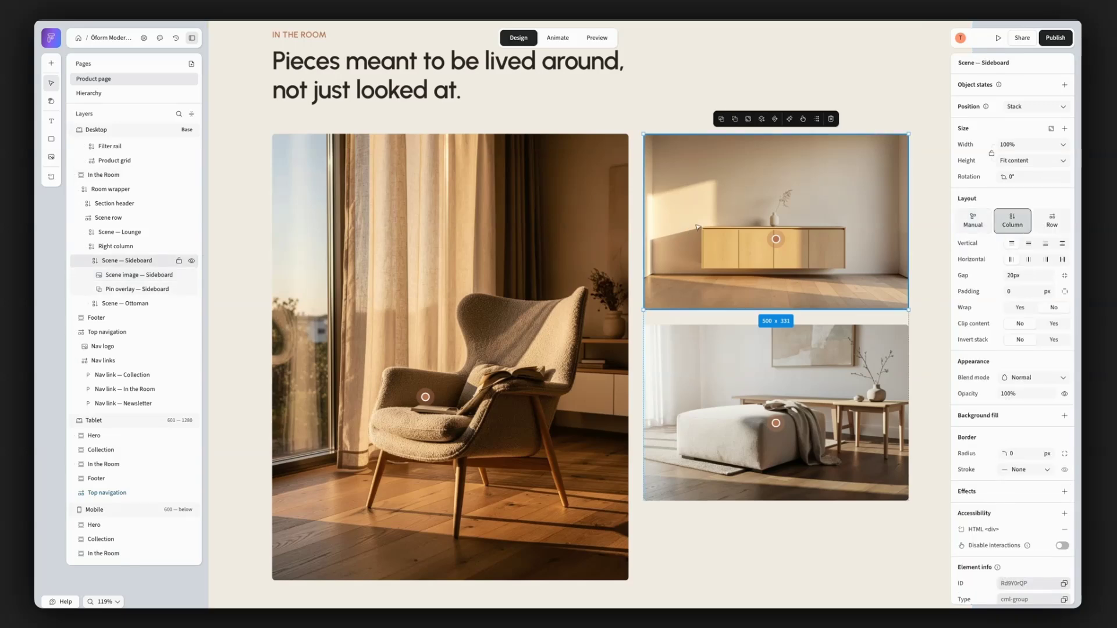
drag(700, 221, 693, 293)
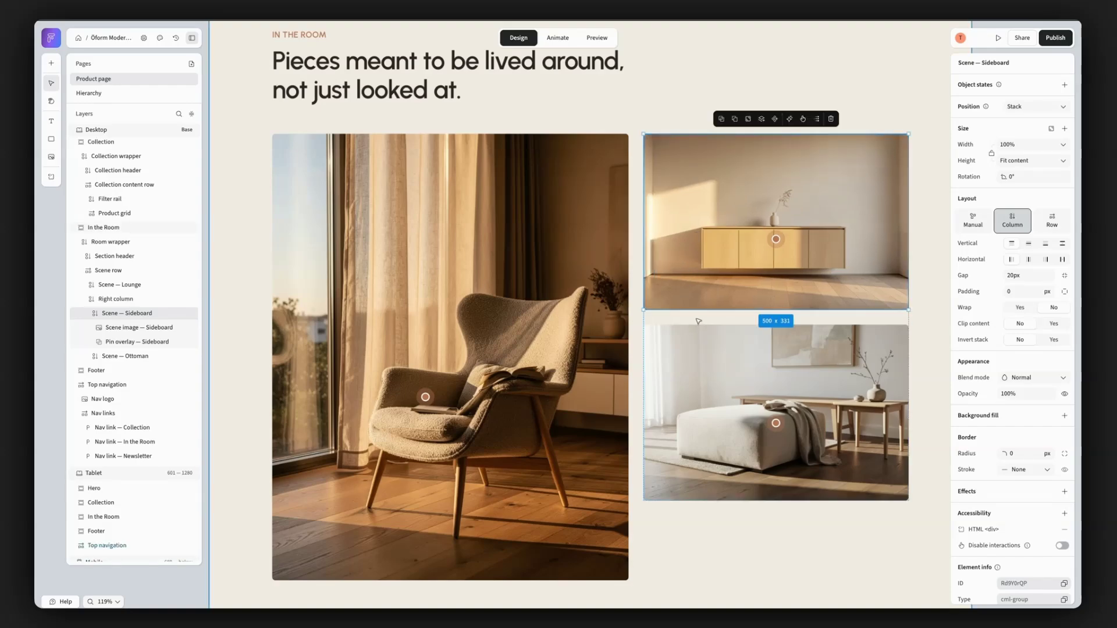
- Turn wrapping off and back on for the product grid in the Collection section to compare the layouts
scroll(698, 321, up, 15)
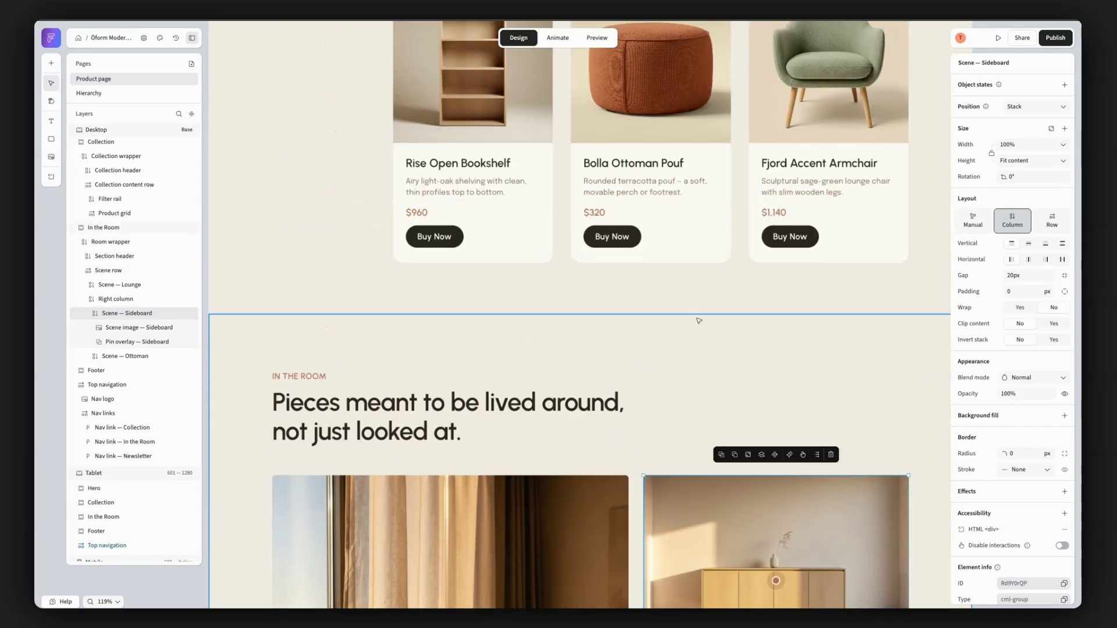
scroll(698, 321, up, 7)
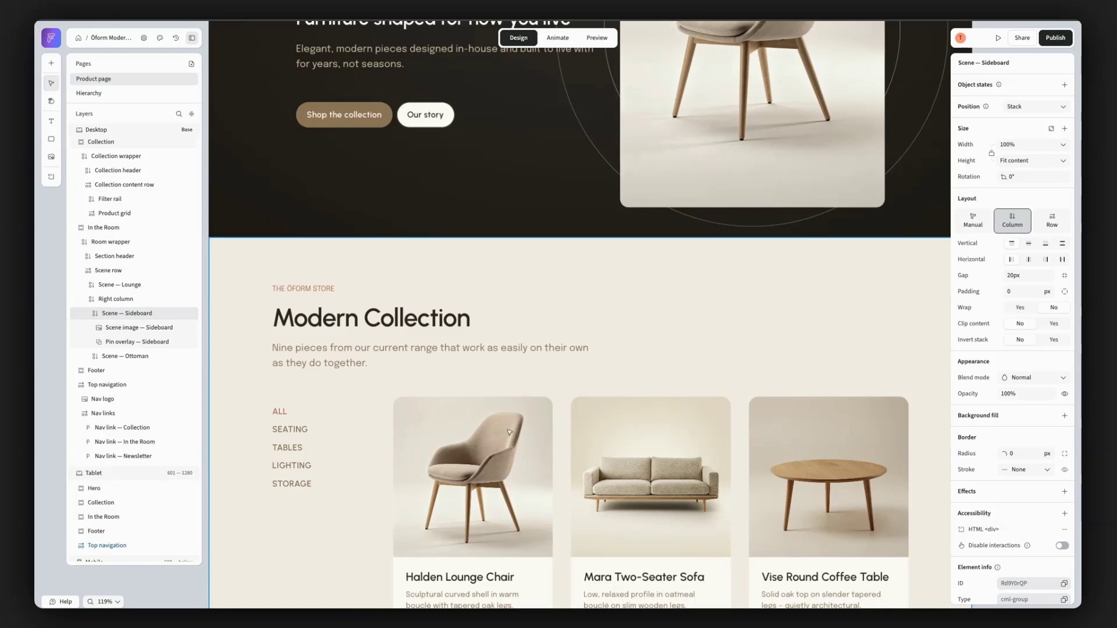
click(472, 471)
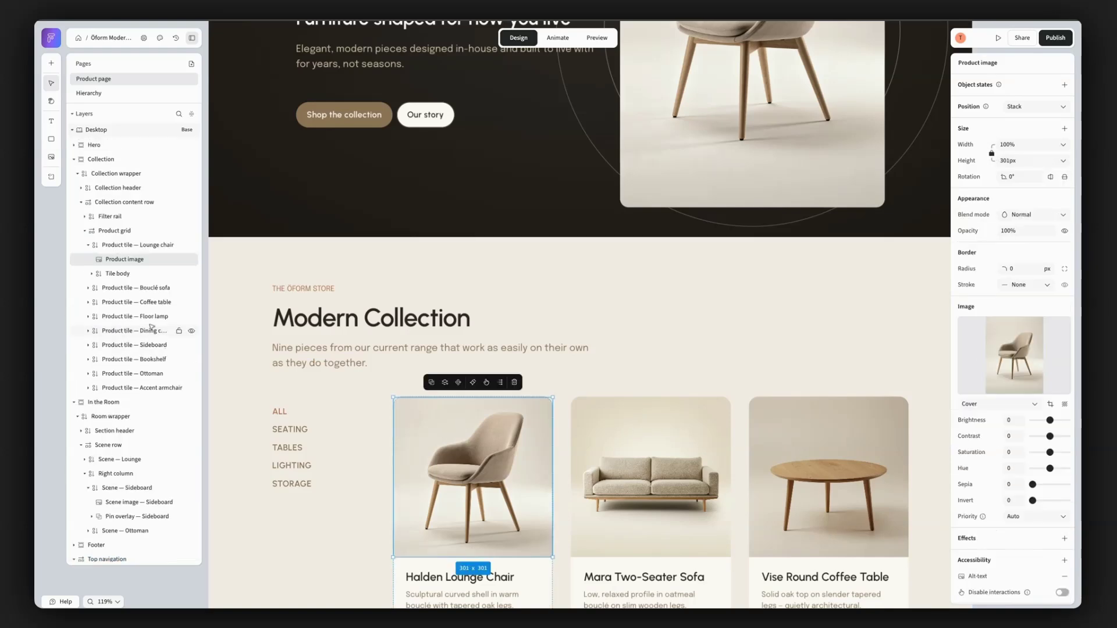
click(135, 231)
scroll(754, 465, down, 2)
scroll(756, 469, down, 3)
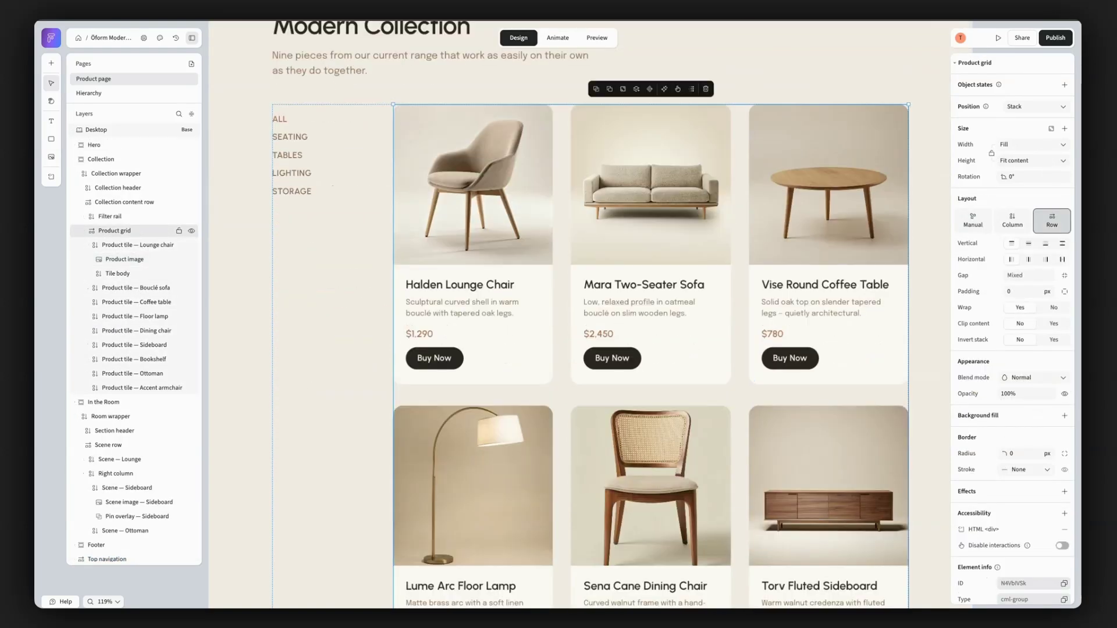
click(1064, 310)
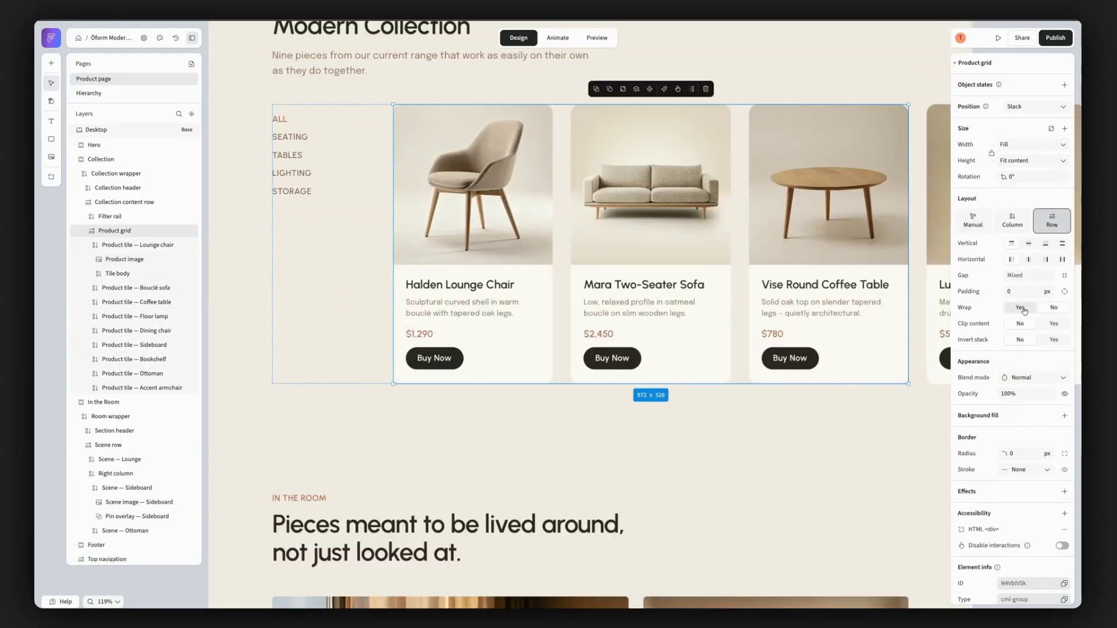
click(1023, 309)
click(1054, 308)
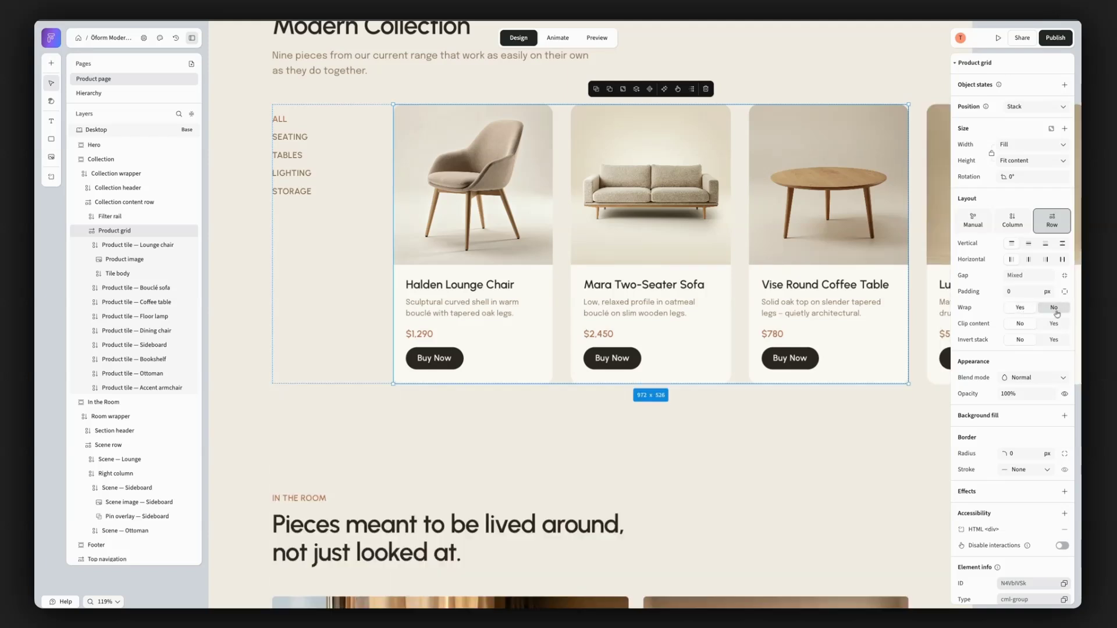
click(1022, 309)
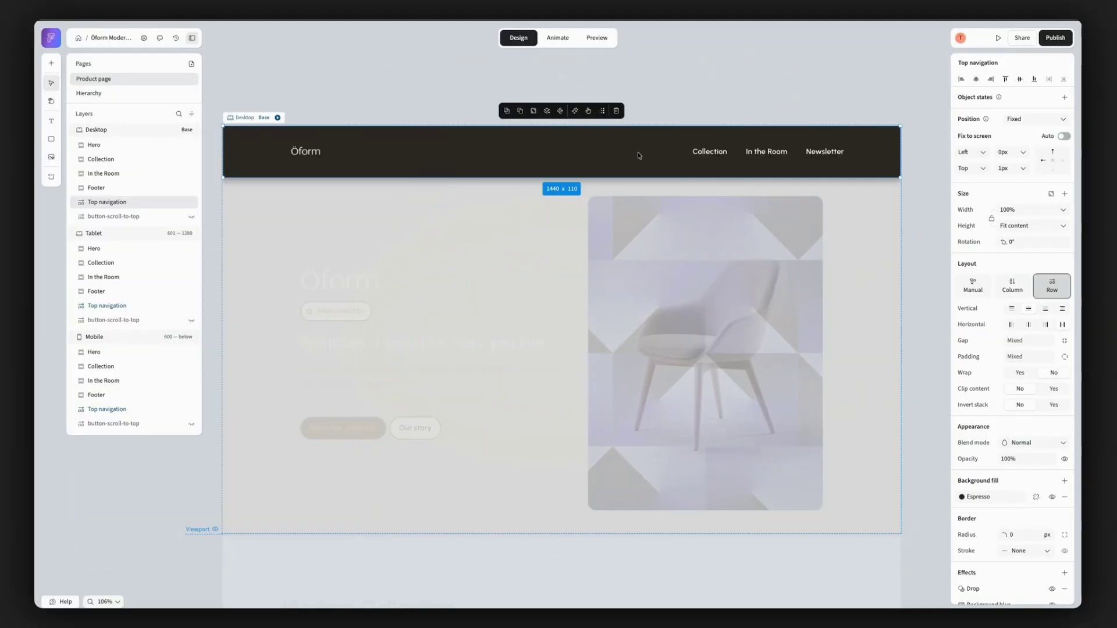
- Keep the Desktop top navigation's position set to Fixed and move it 0 px from the top of the viewport
click(1047, 119)
click(1027, 186)
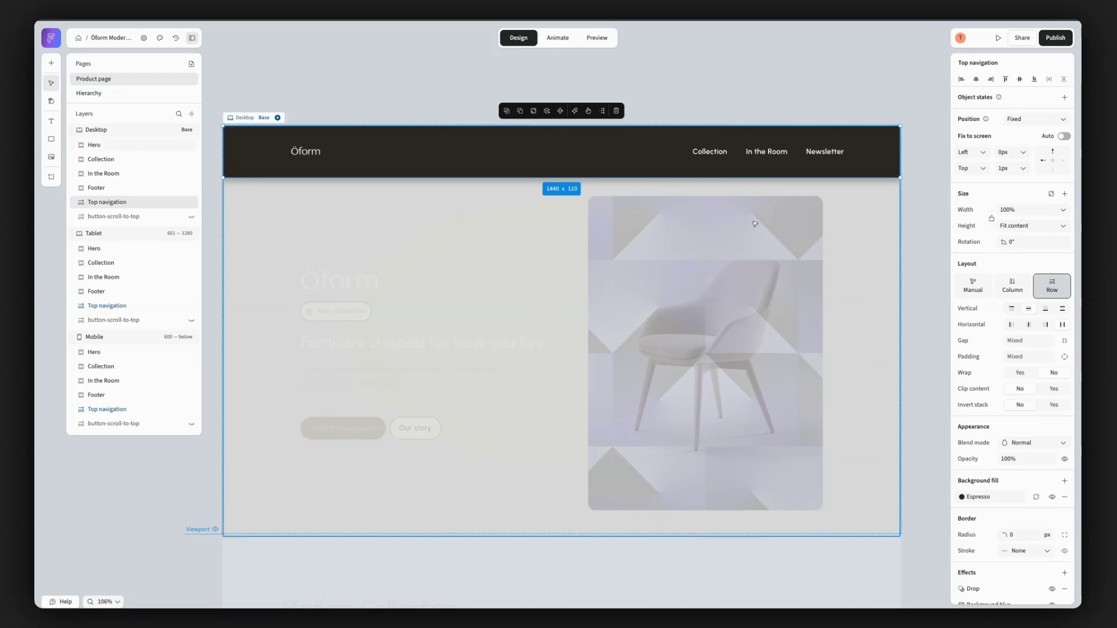
mouse_move(436, 157)
mouse_down()
mouse_move(438, 391)
mouse_move(433, 162)
mouse_up()
- Preview the product page, check how the fixed top navigation behaves across the page, and return to the design view
click(593, 38)
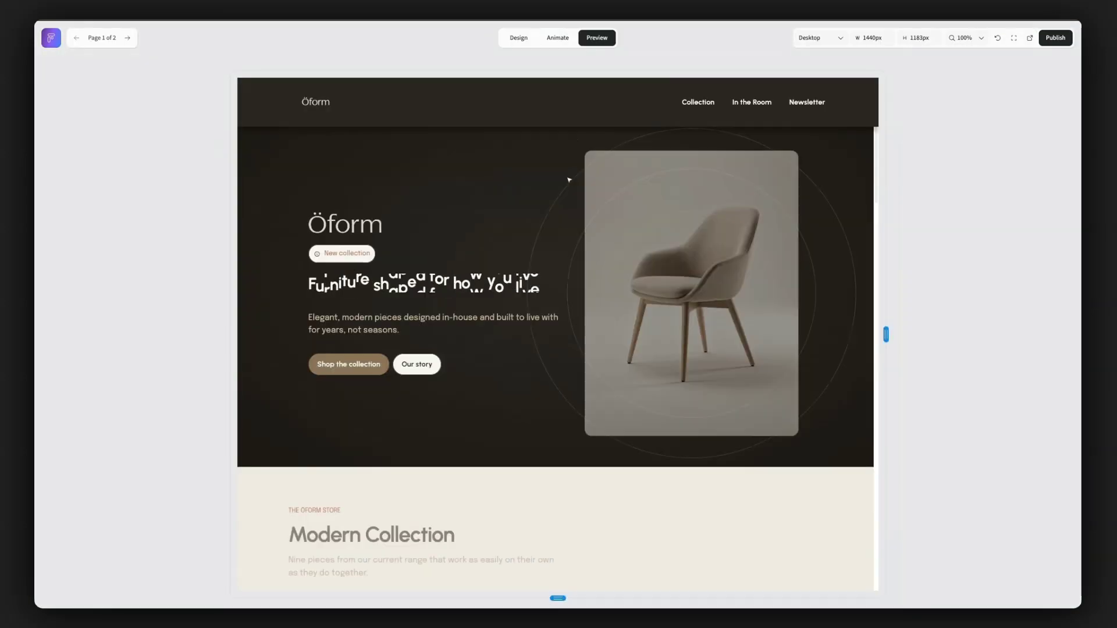
scroll(529, 228, down, 1)
scroll(528, 228, down, 12)
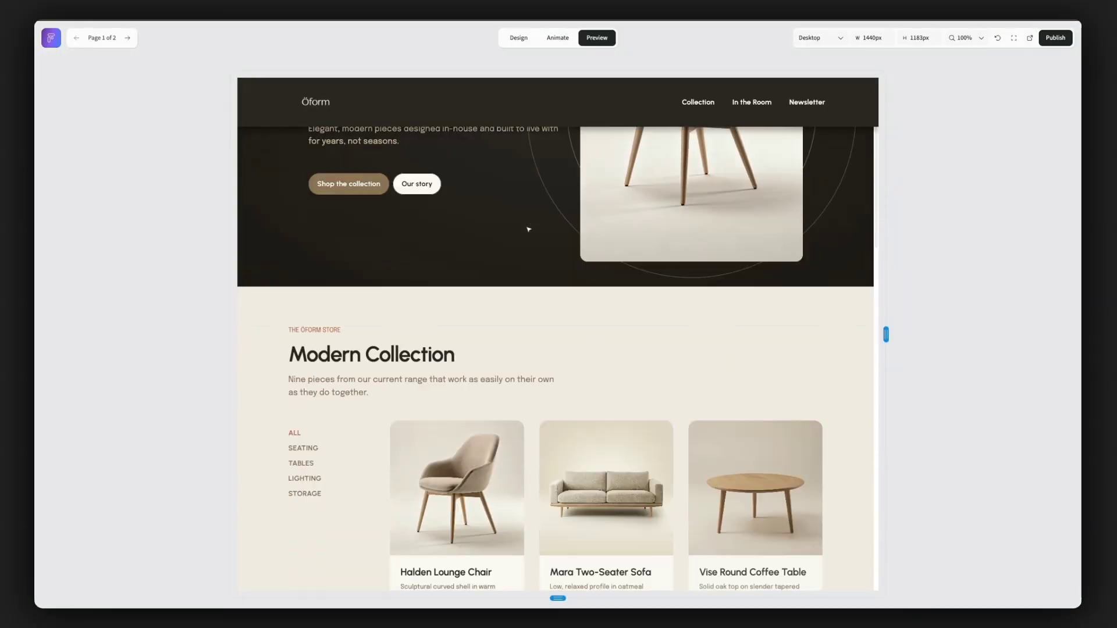
scroll(529, 229, down, 3)
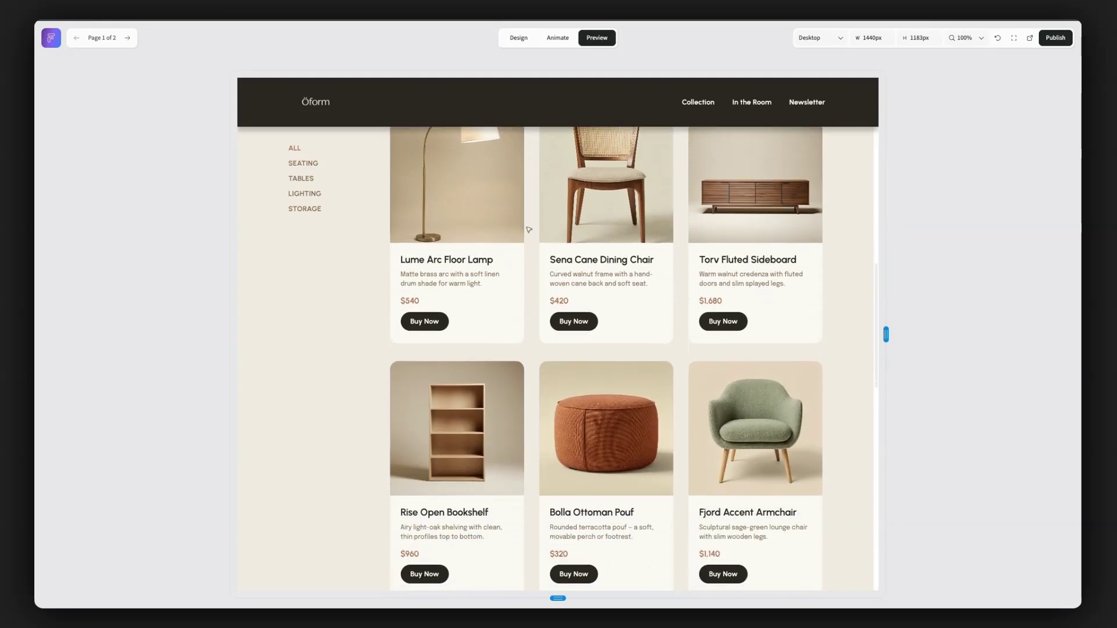
scroll(528, 229, up, 6)
scroll(528, 229, up, 8)
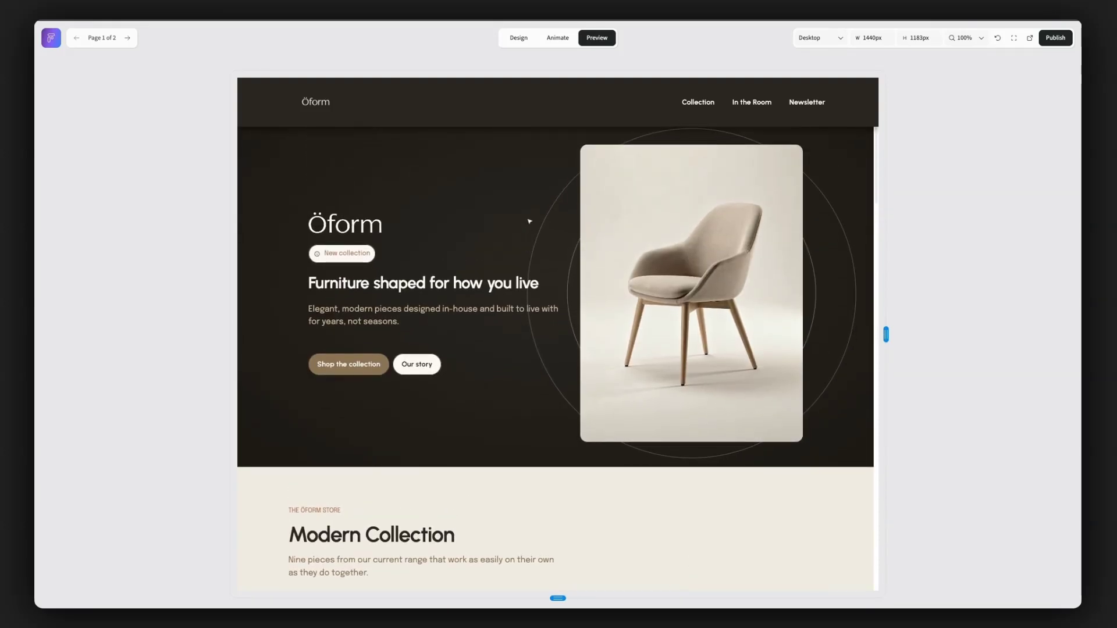
click(527, 41)
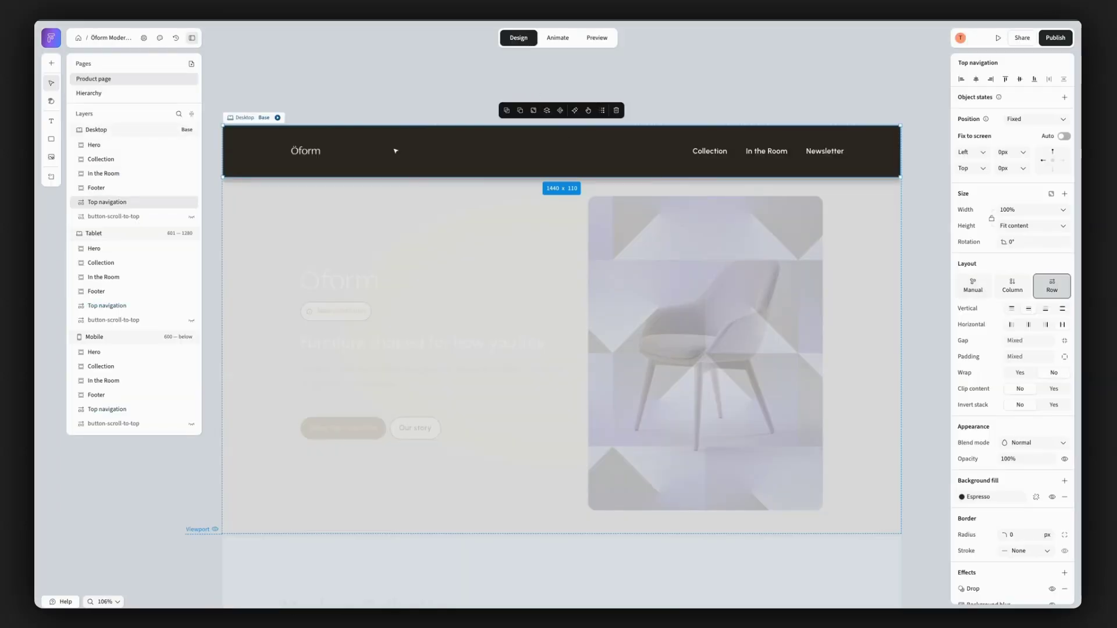
- Examine the Fixed position settings of the scroll-to-top button on the Desktop breakpoint
click(311, 82)
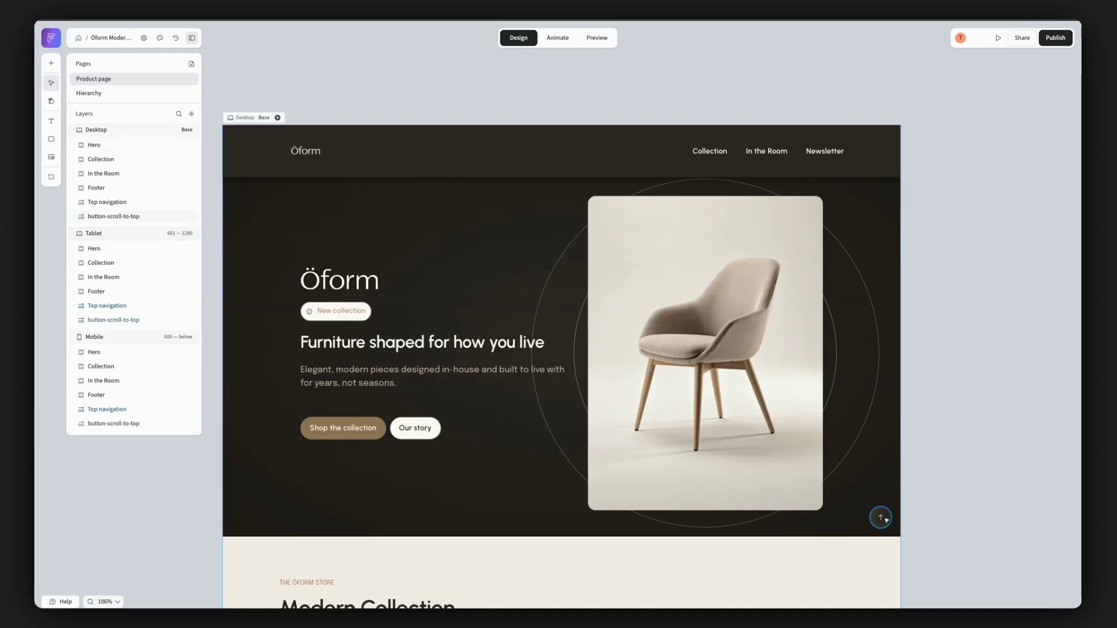
click(885, 518)
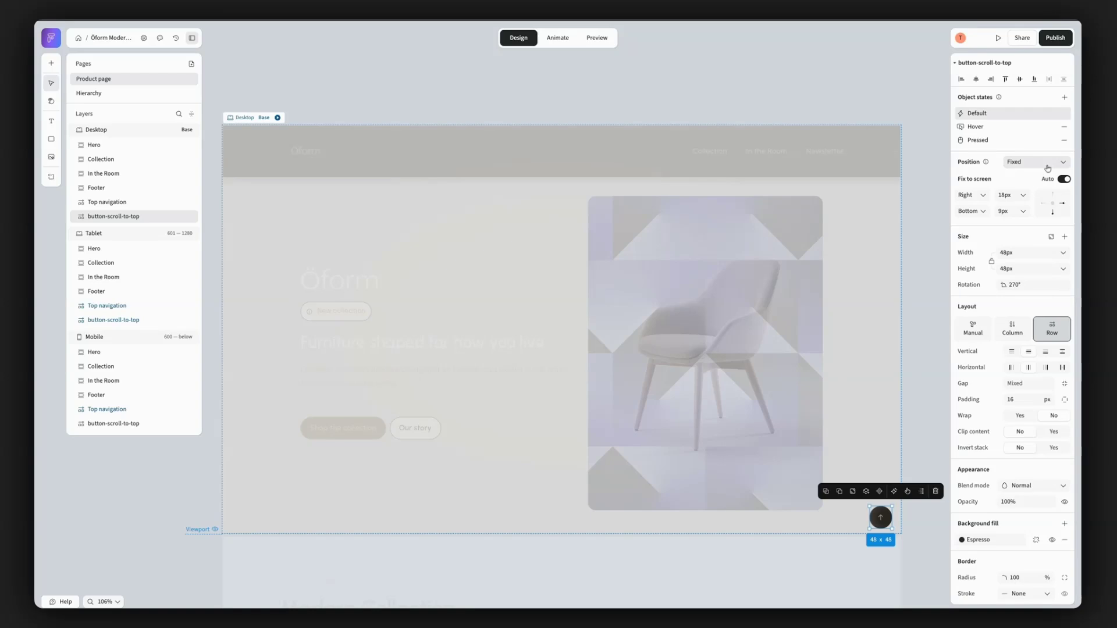
click(930, 236)
- Check the fixed position settings of the scroll-to-top button on the Tablet breakpoint
scroll(996, 331, right, 10)
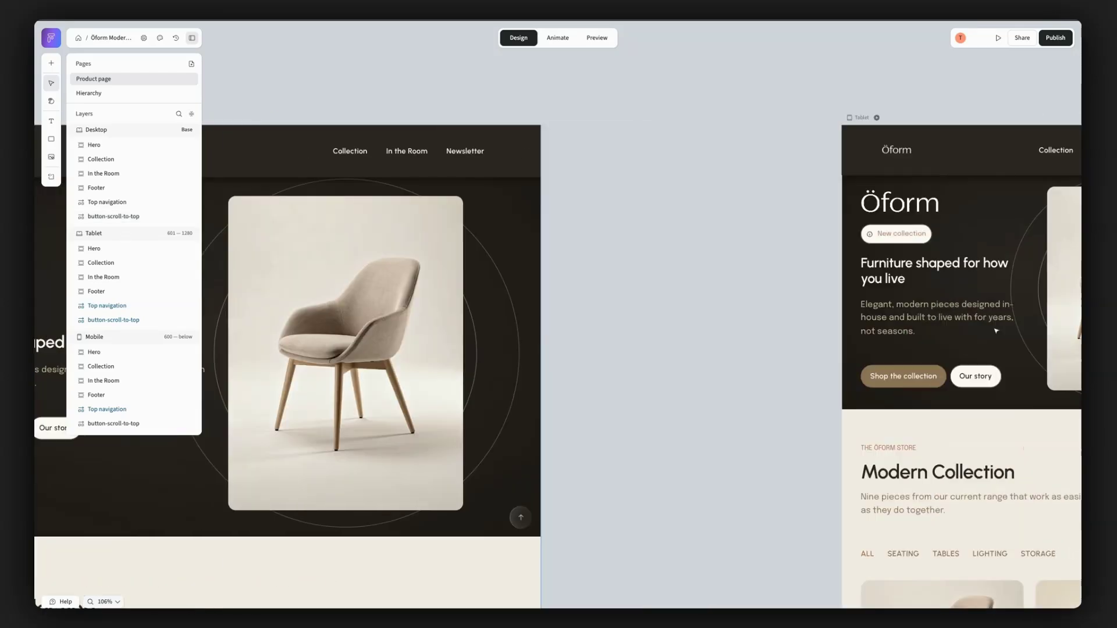
scroll(995, 331, down, 4)
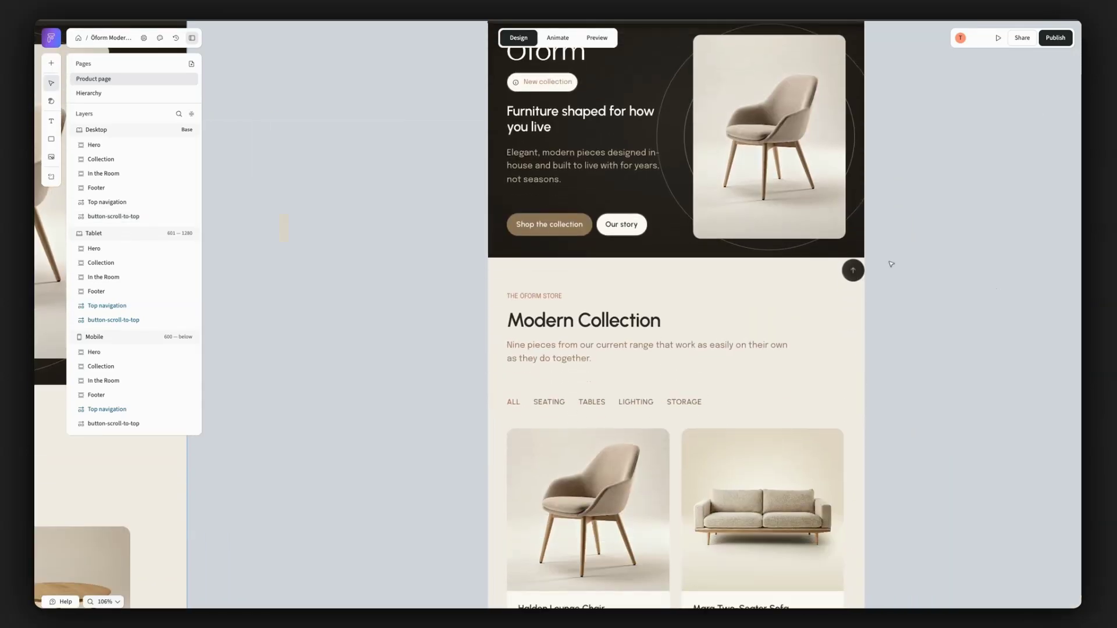
click(854, 274)
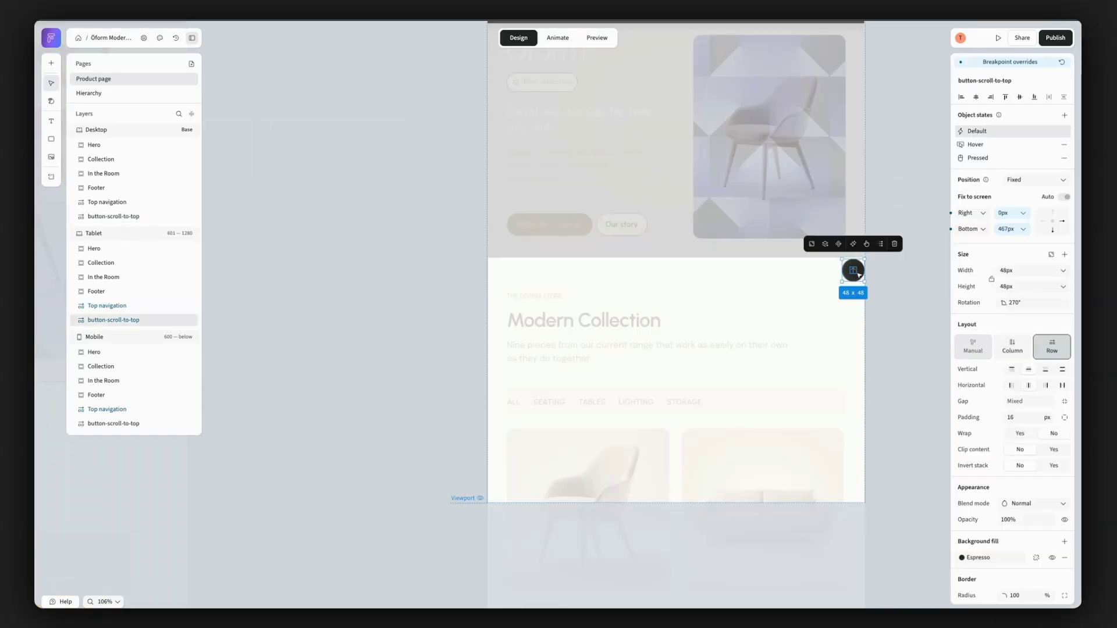
click(906, 373)
- Move the Mobile scroll-to-top button to just below the top navigation, 86 px from the top and 0 px from the right edge
scroll(906, 370, right, 10)
scroll(903, 357, down, 3)
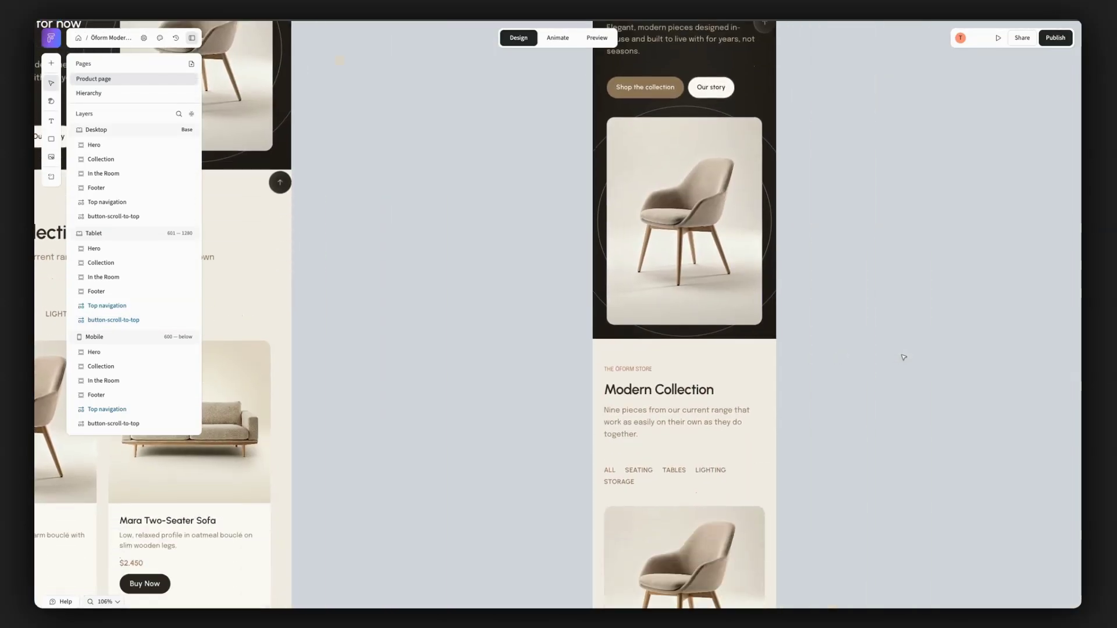
scroll(904, 357, up, 3)
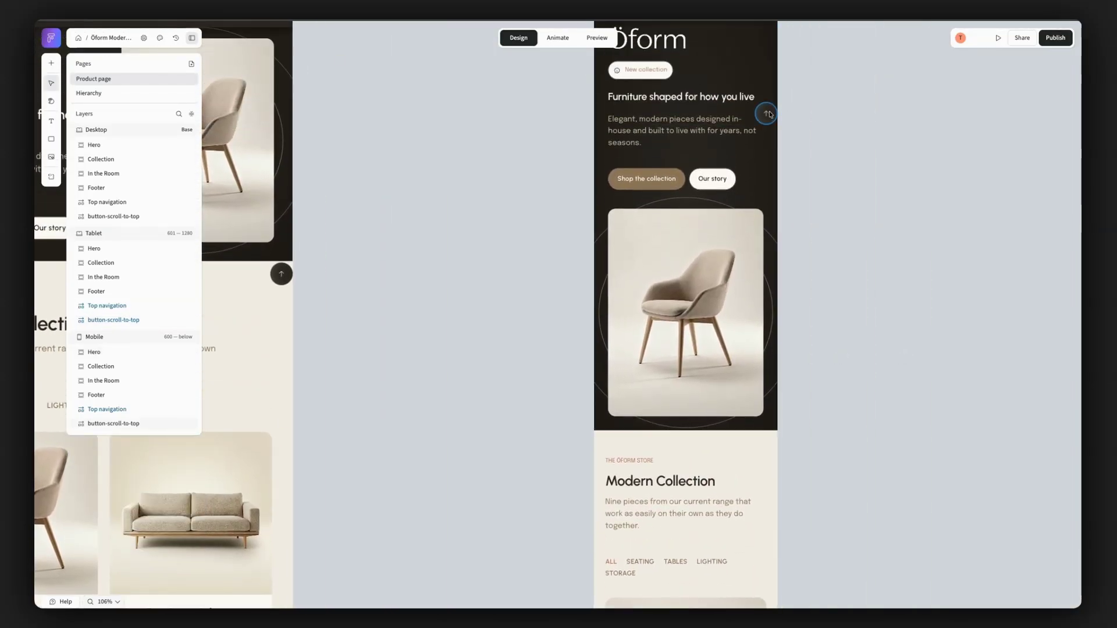
click(766, 114)
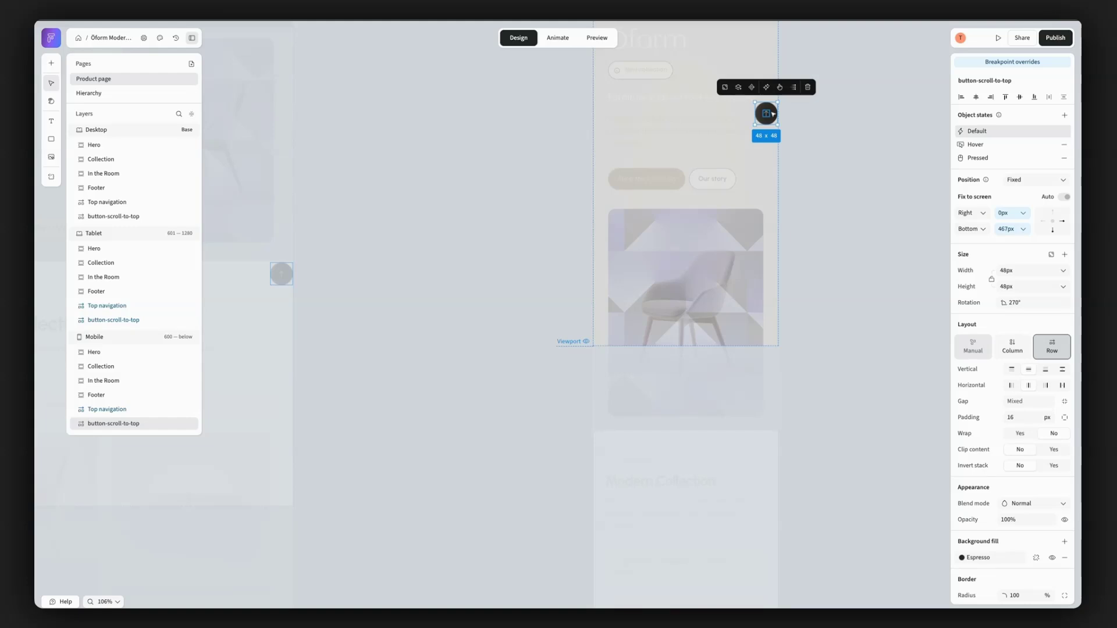
scroll(772, 114, up, 2)
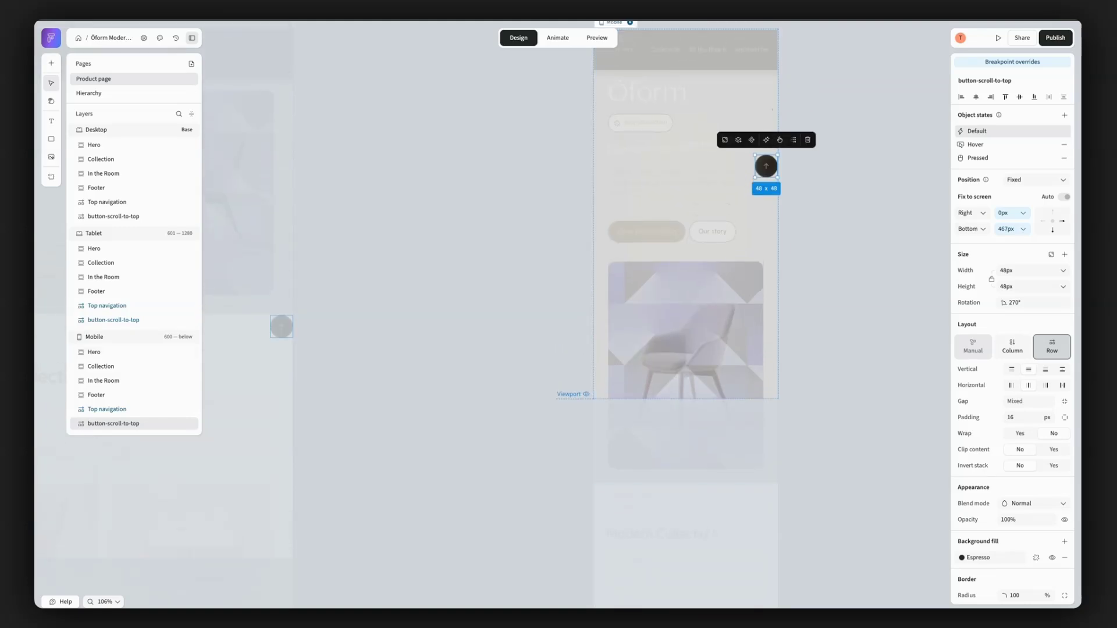
drag(773, 167, 772, 82)
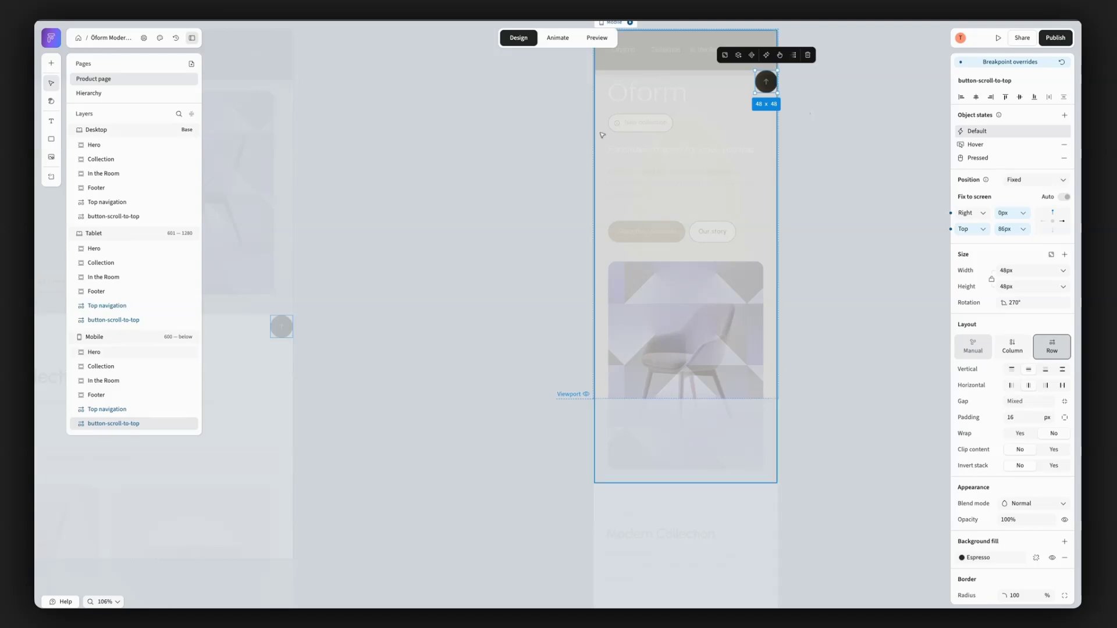
click(399, 182)
- Compare the position settings of the Desktop scroll-to-top button and the Desktop Footer, and reselect the button
scroll(399, 183, left, 15)
scroll(400, 183, left, 10)
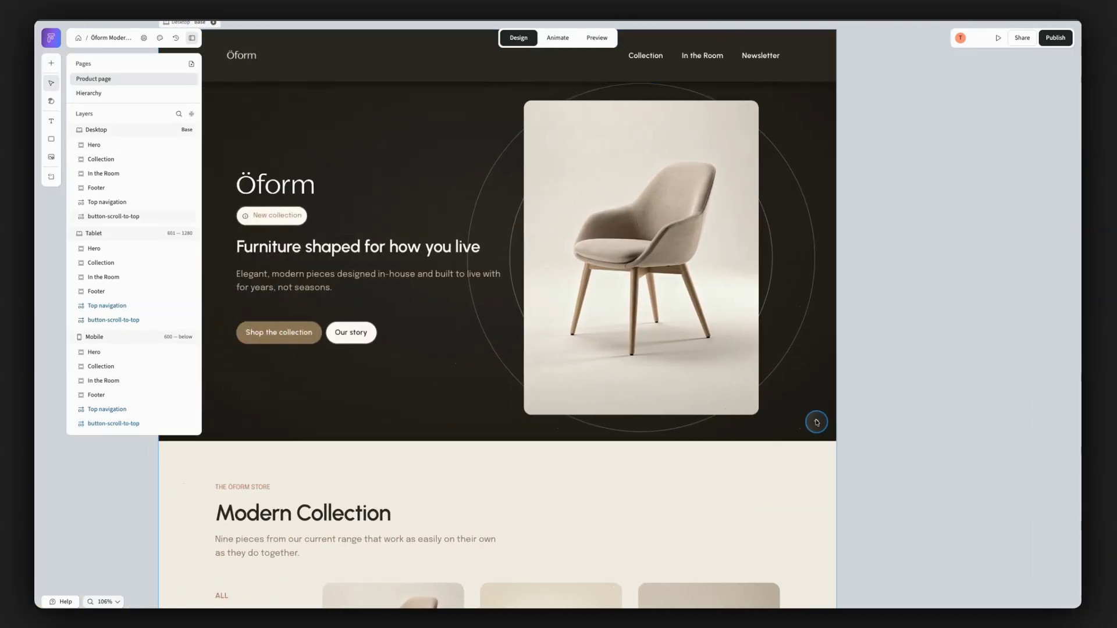
click(816, 422)
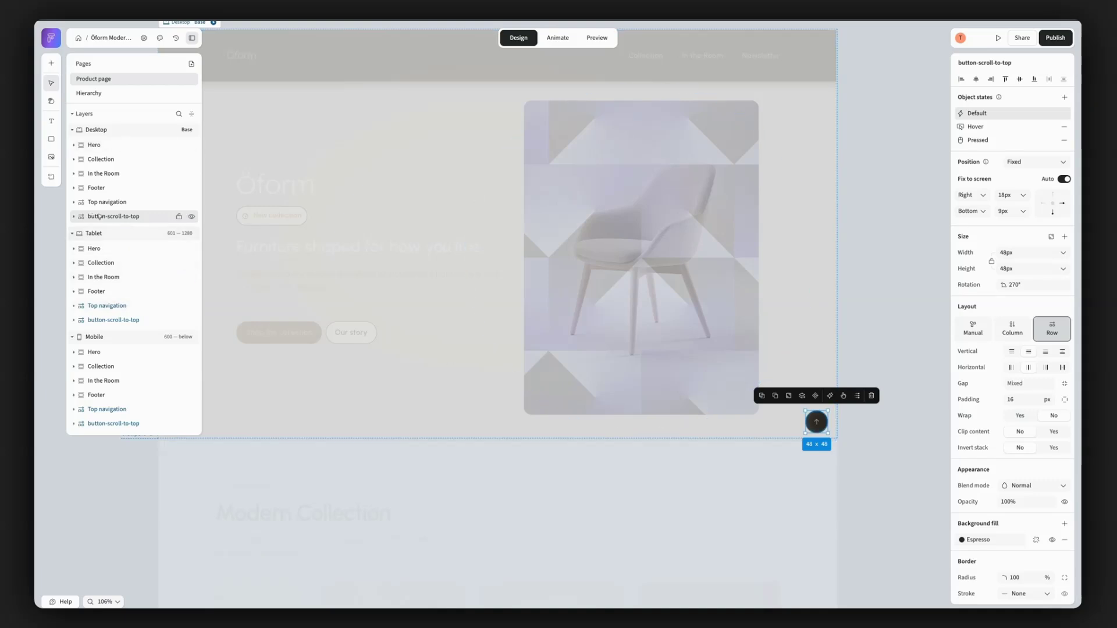
click(150, 193)
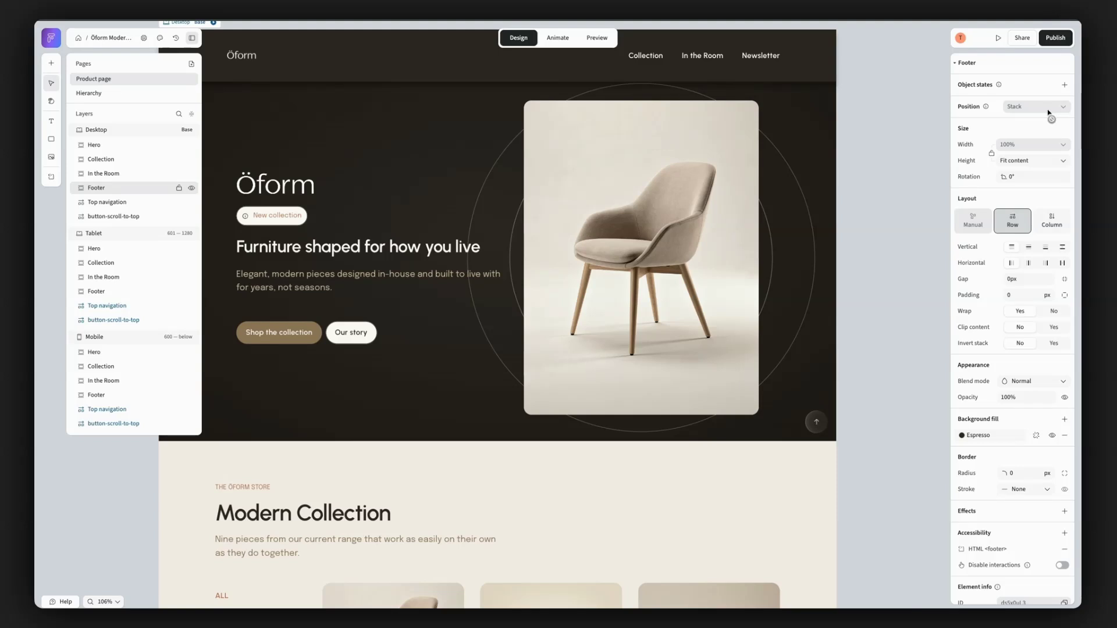
click(121, 218)
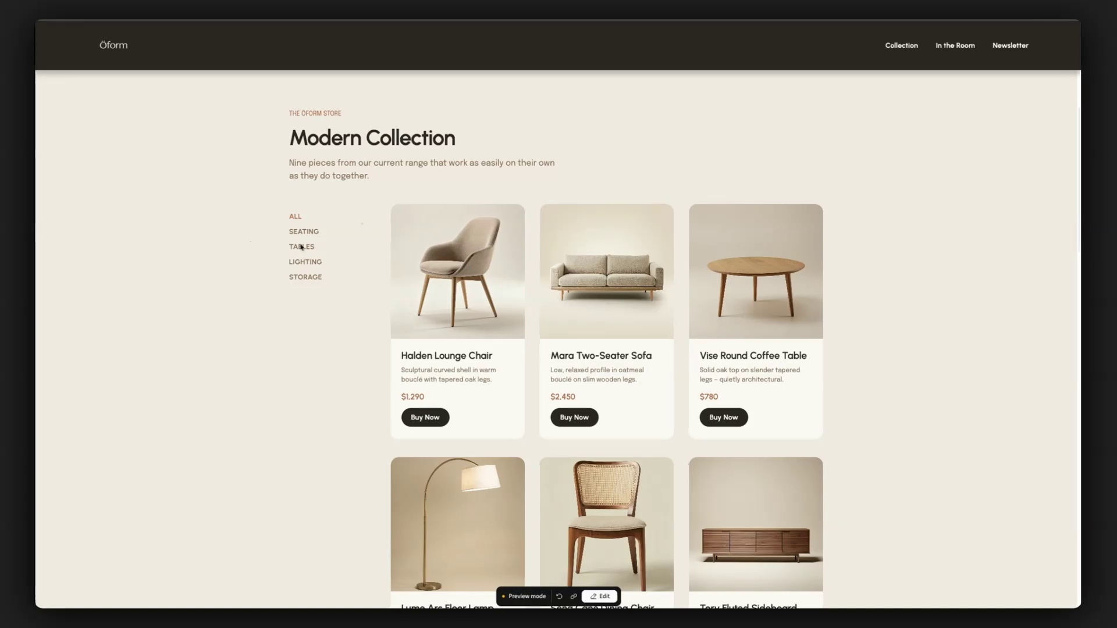
- Examine in the preview how the filter list behaves beside the product grid, down to the In the Room section and back
scroll(325, 332, down, 1)
scroll(325, 332, down, 5)
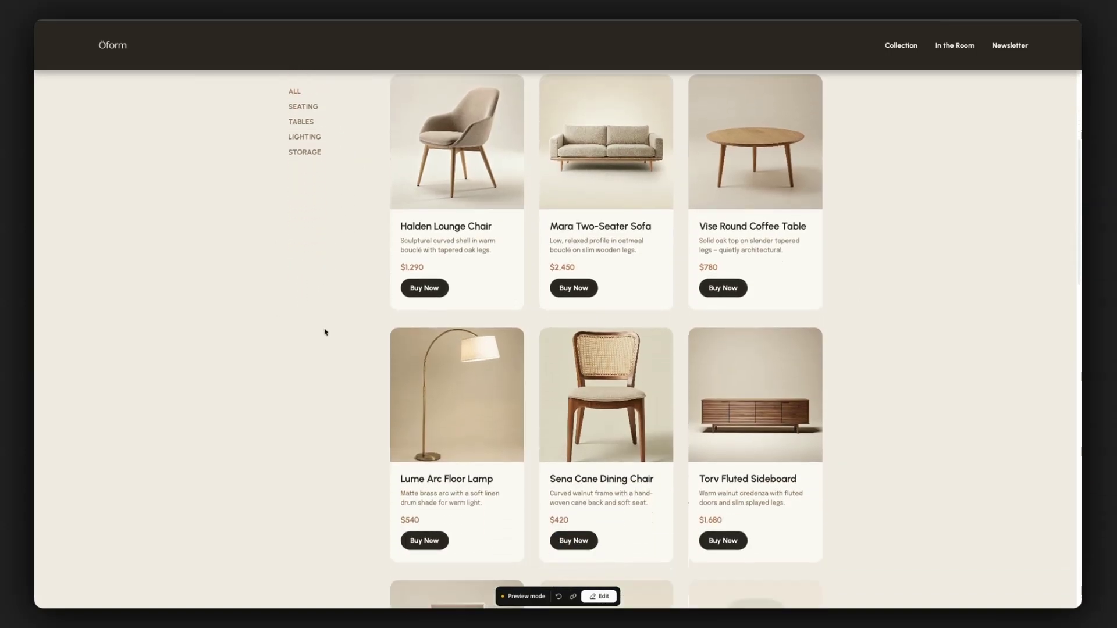
scroll(325, 332, down, 7)
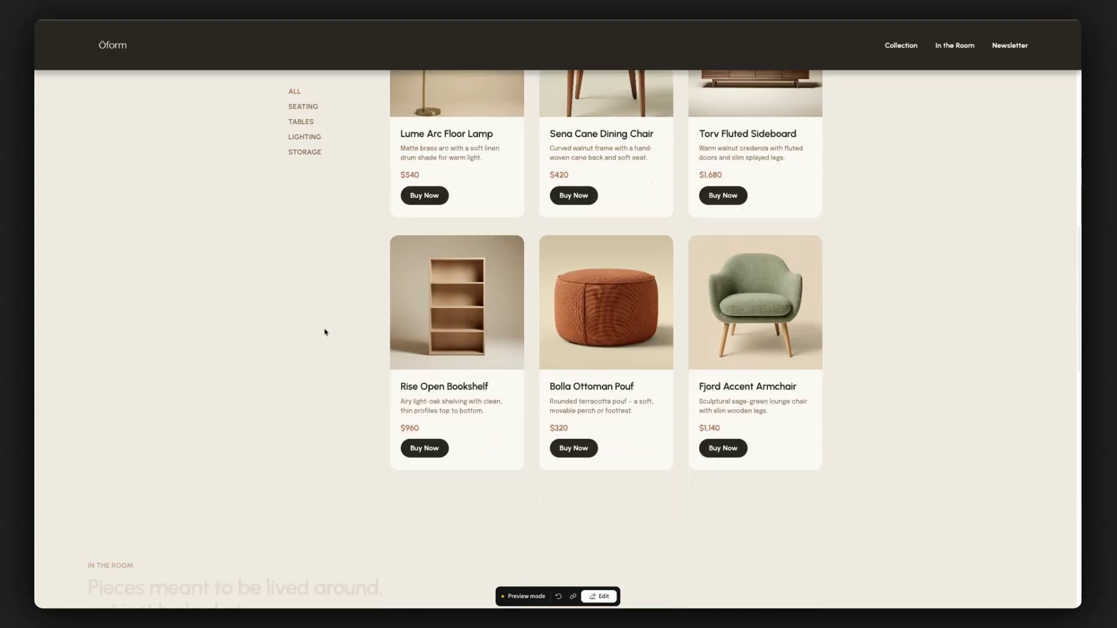
scroll(324, 332, down, 3)
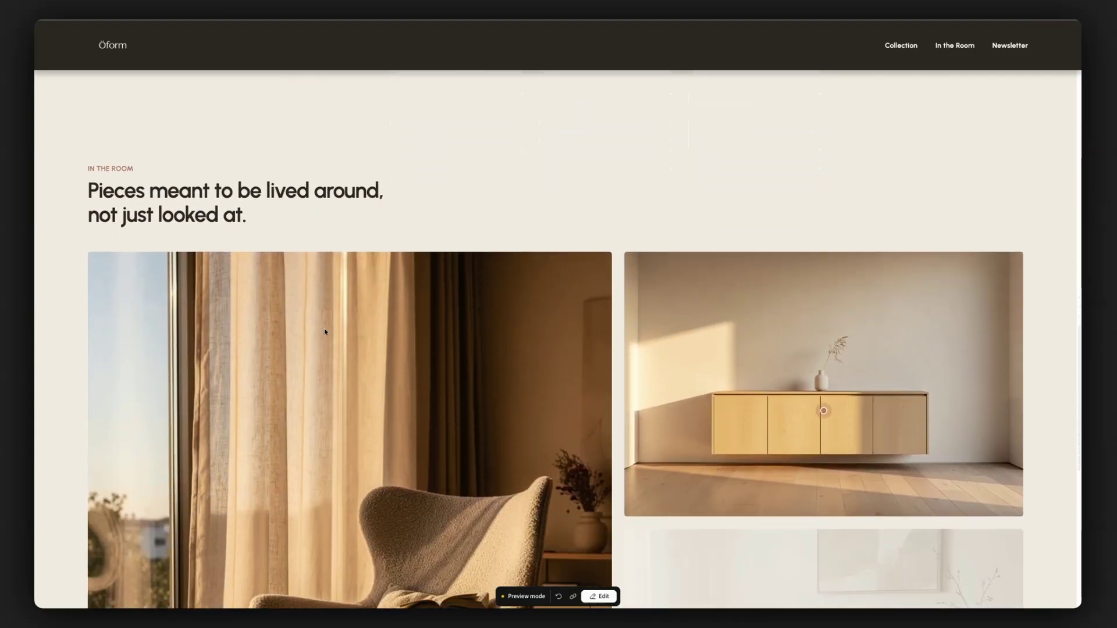
scroll(324, 332, up, 3)
scroll(325, 332, up, 7)
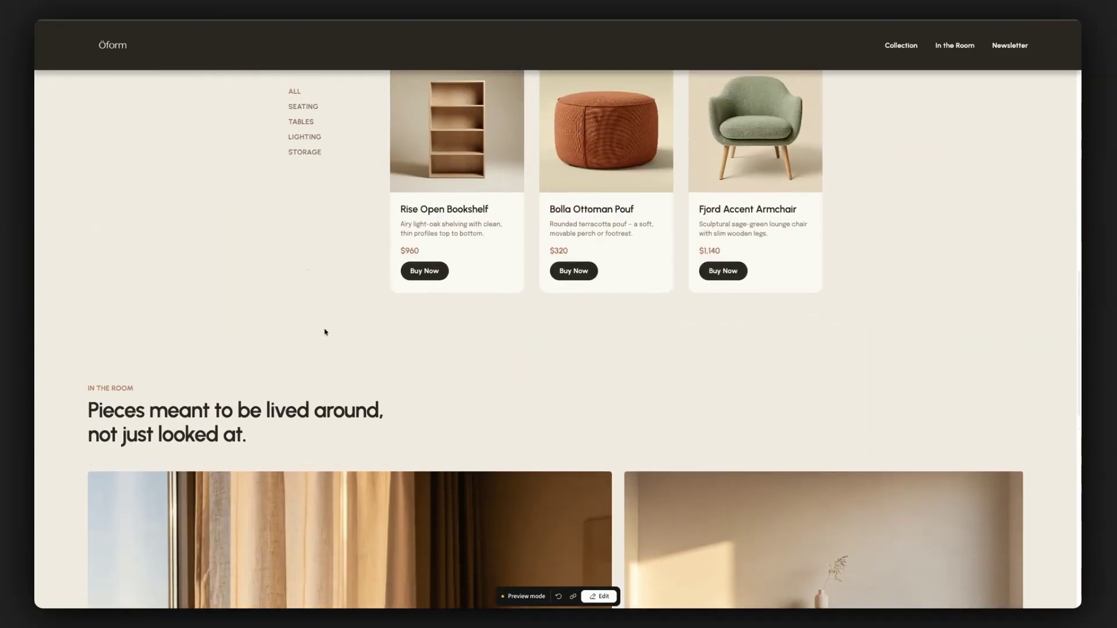
scroll(324, 332, up, 7)
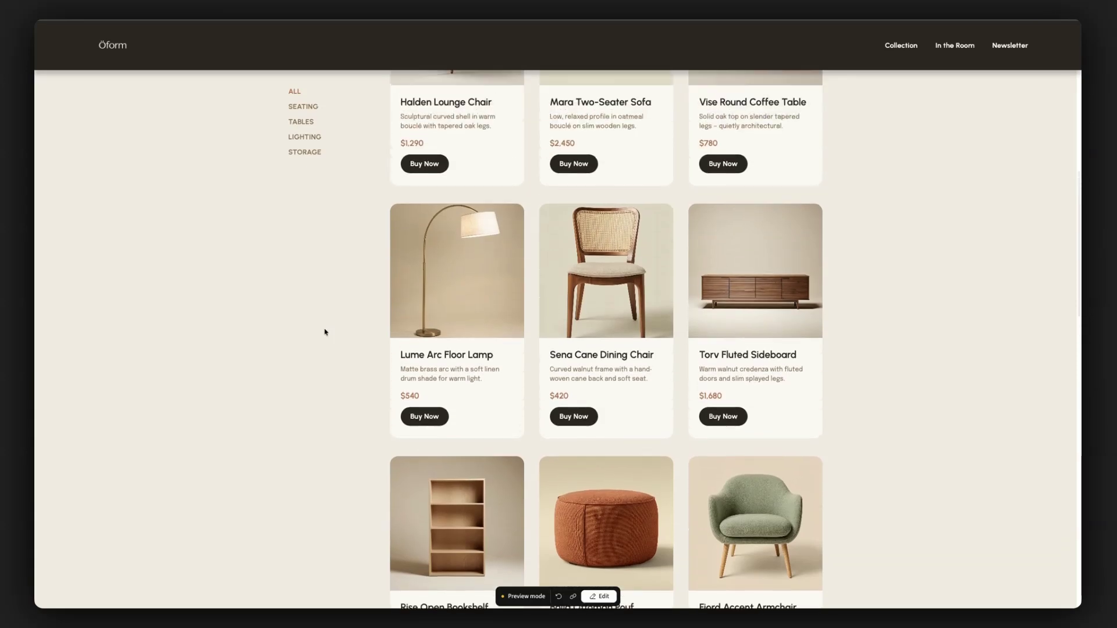
scroll(325, 332, up, 3)
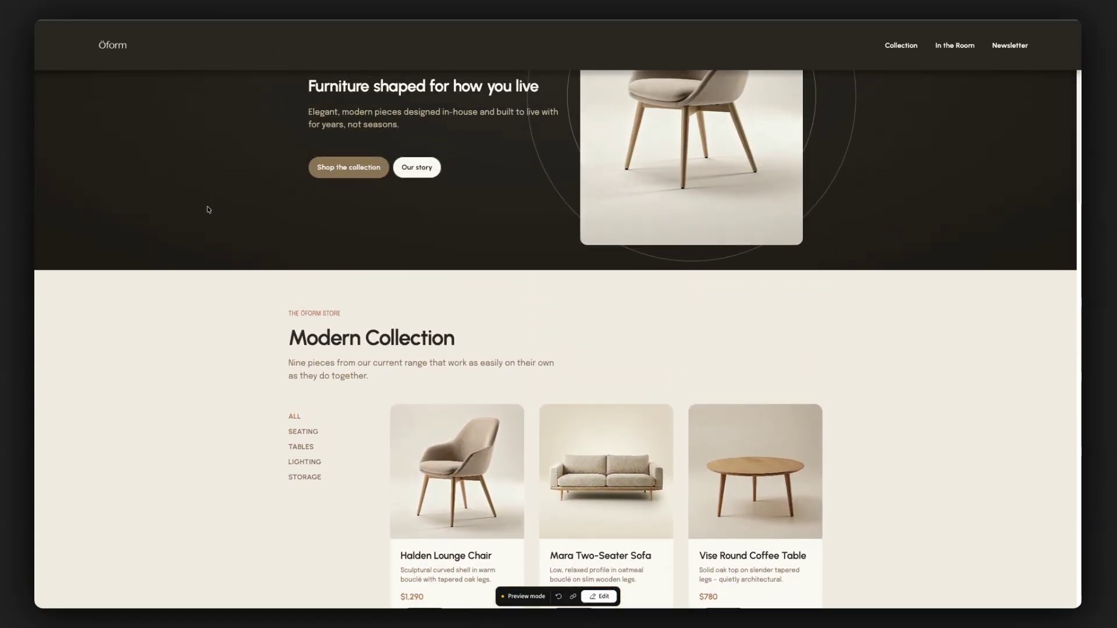
scroll(198, 438, down, 2)
scroll(198, 439, down, 3)
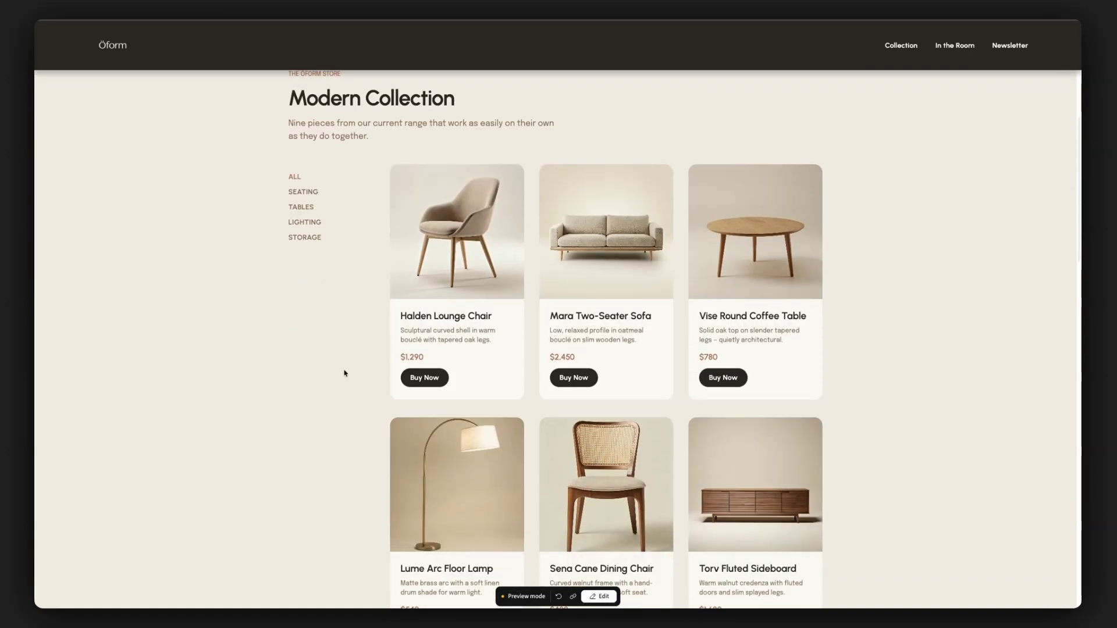
scroll(344, 393, down, 6)
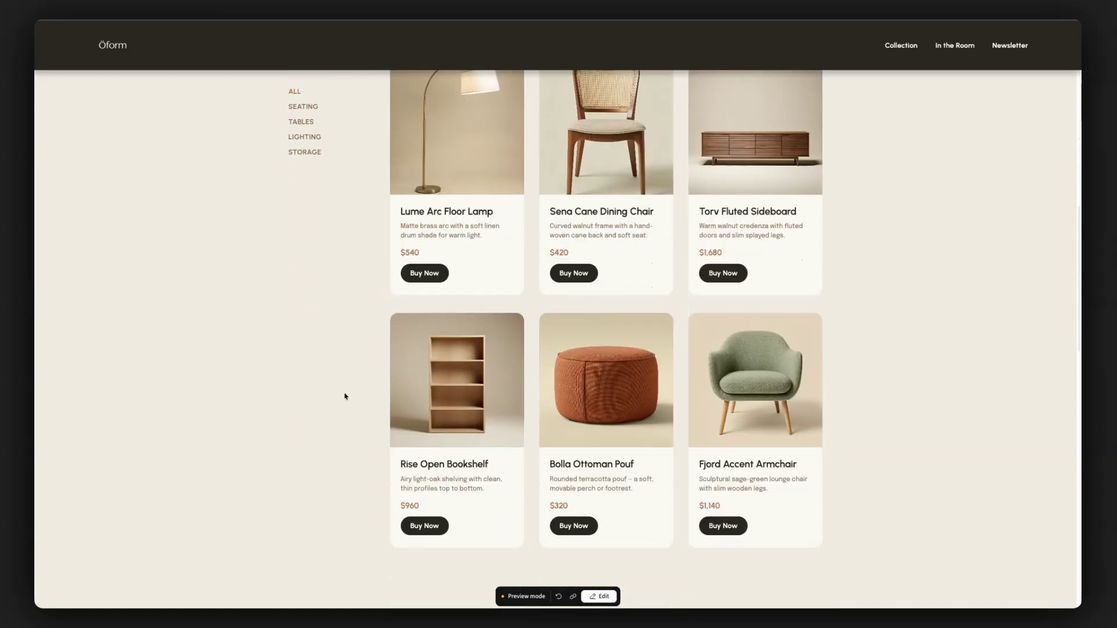
scroll(346, 396, down, 5)
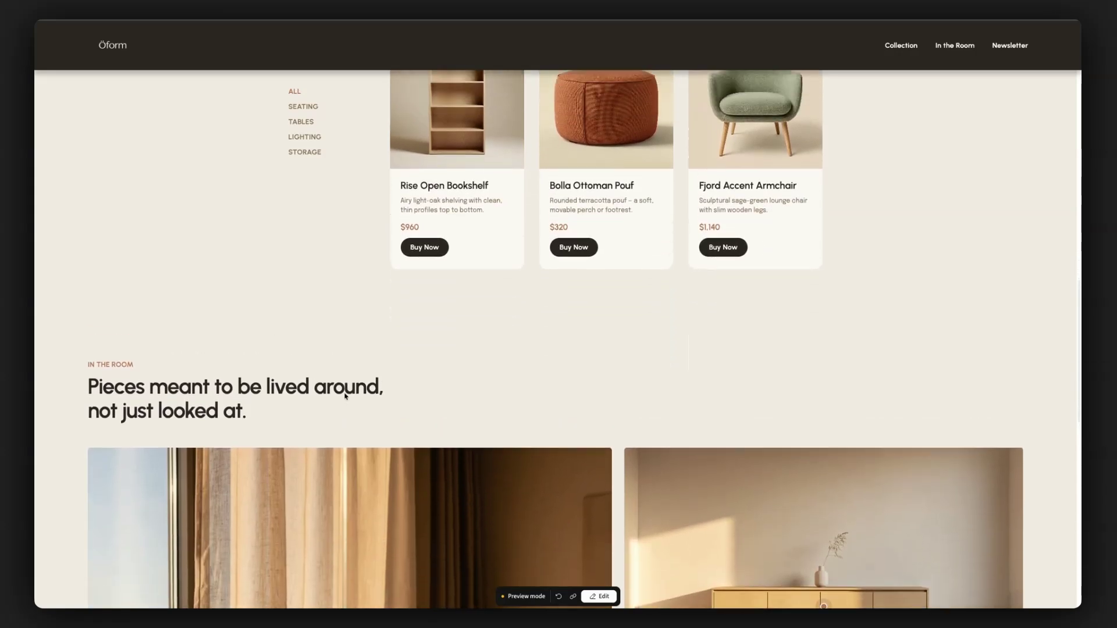
scroll(346, 396, up, 11)
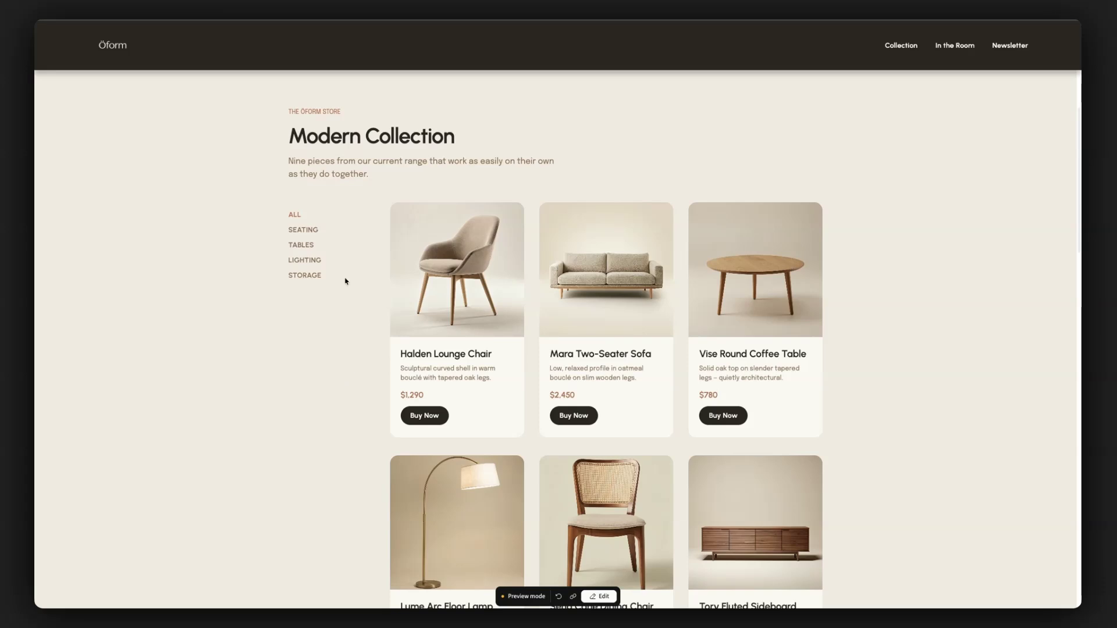
- Try the Seating and Tables filters in the previewed Modern Collection and show all products again
click(310, 231)
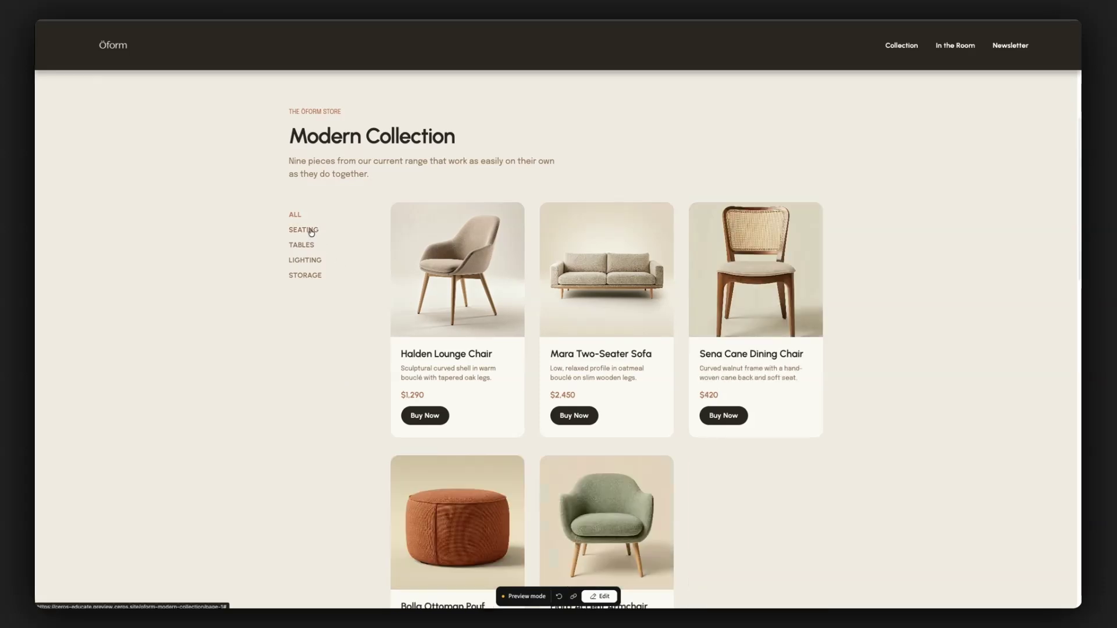
click(308, 245)
click(306, 229)
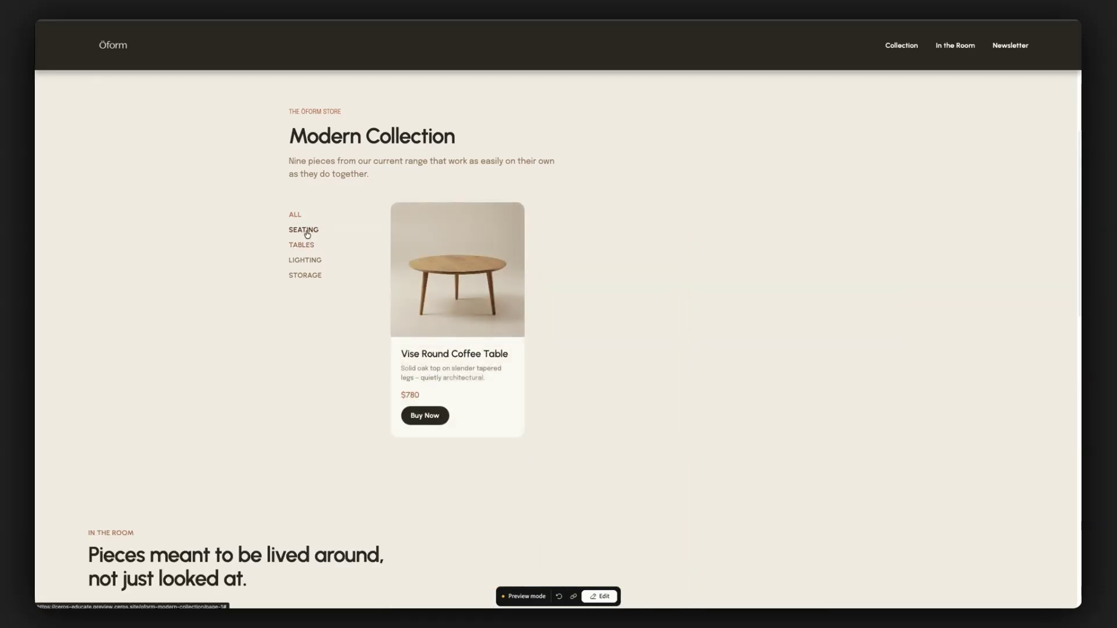
click(296, 216)
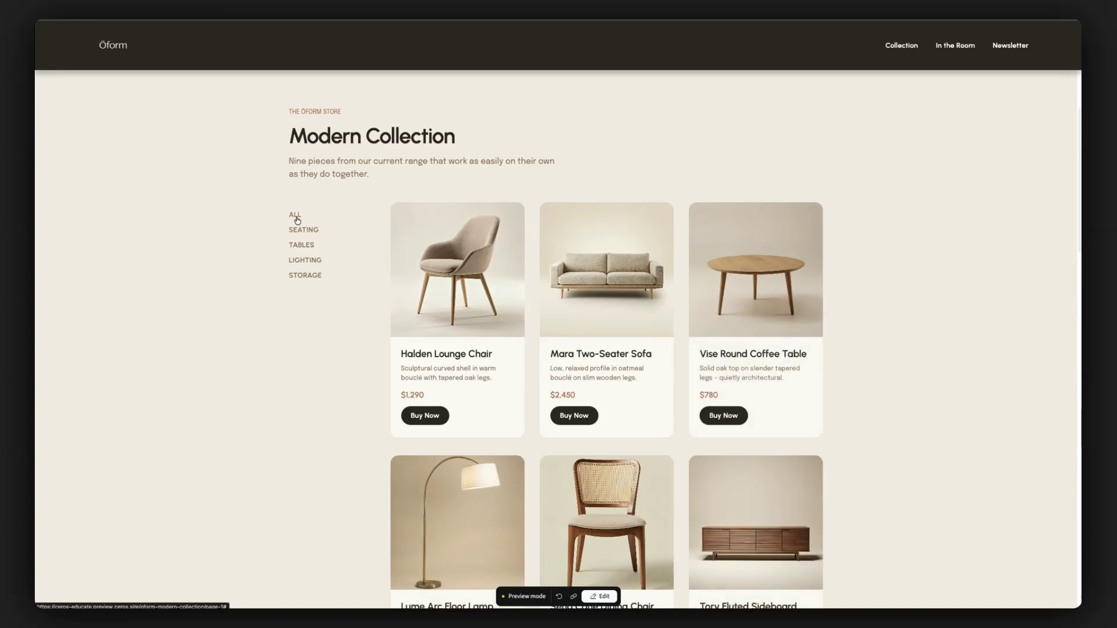
- Check in the preview how the sticky filter list leaves and re-enters the view at the end of the Collection section
scroll(335, 358, down, 2)
scroll(334, 359, down, 10)
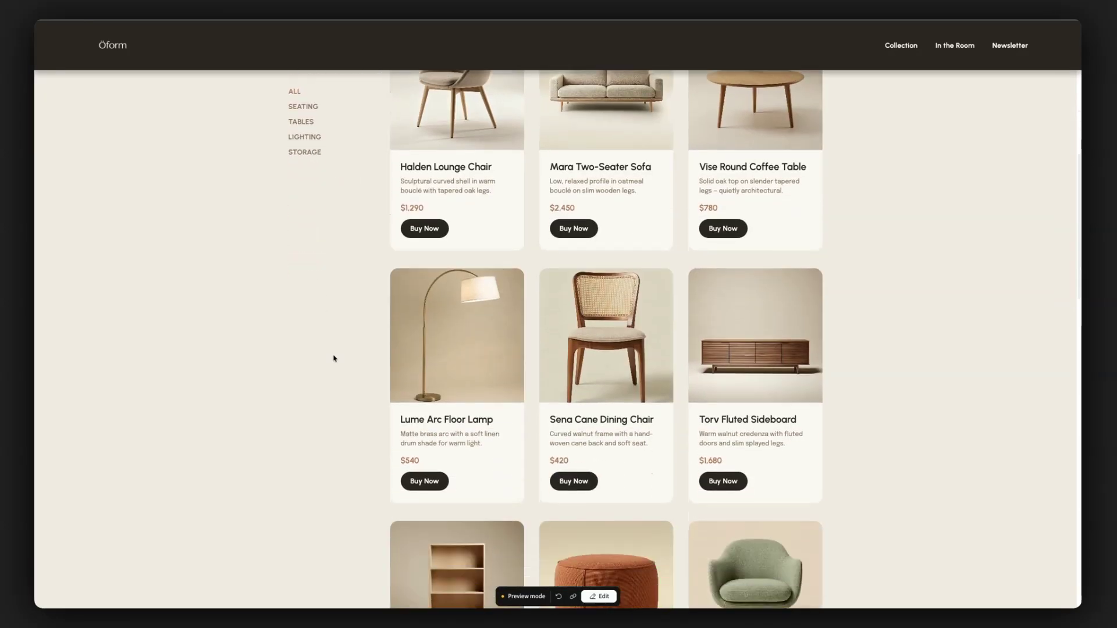
scroll(334, 359, down, 7)
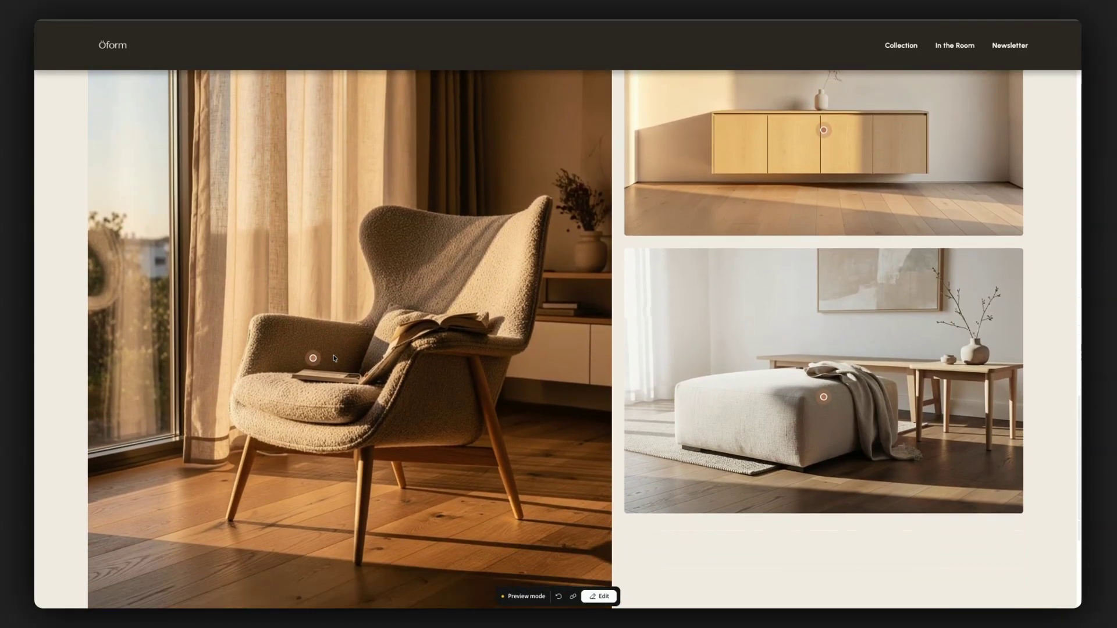
scroll(334, 359, up, 5)
scroll(334, 359, up, 8)
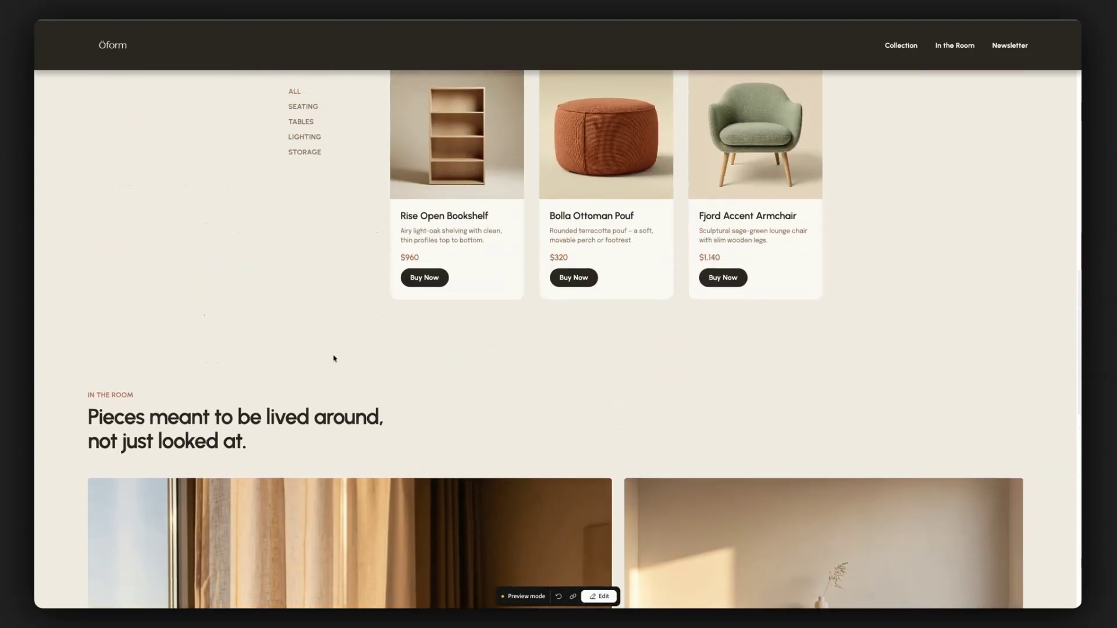
scroll(335, 358, up, 4)
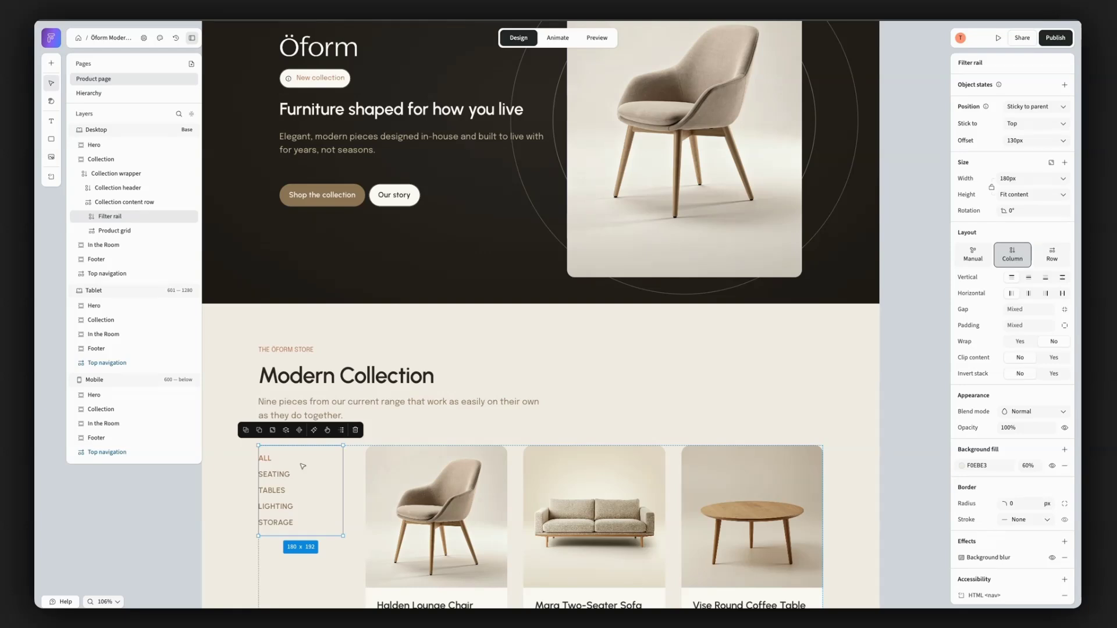
- Review the sides the Desktop Filter rail can stick to and keep it stuck to Top
scroll(302, 466, down, 5)
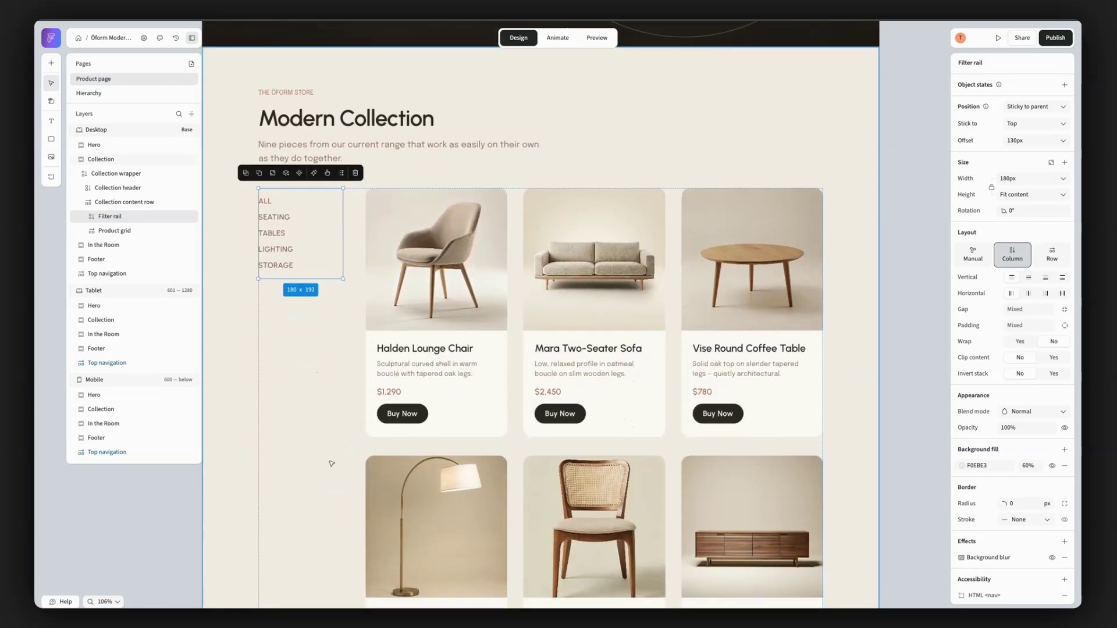
click(1062, 125)
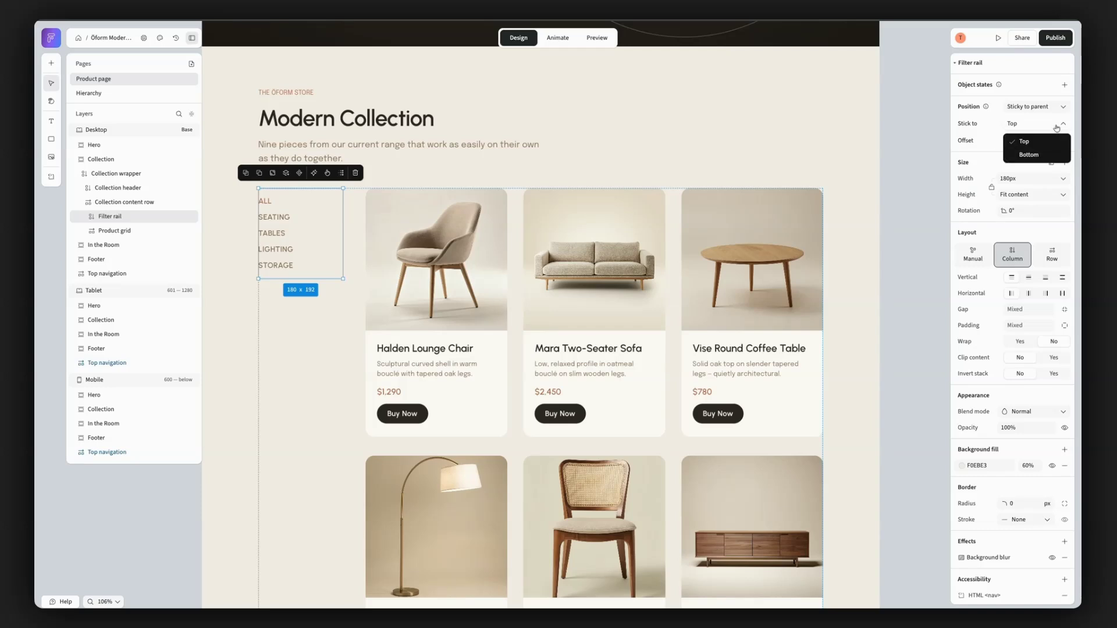
click(1057, 127)
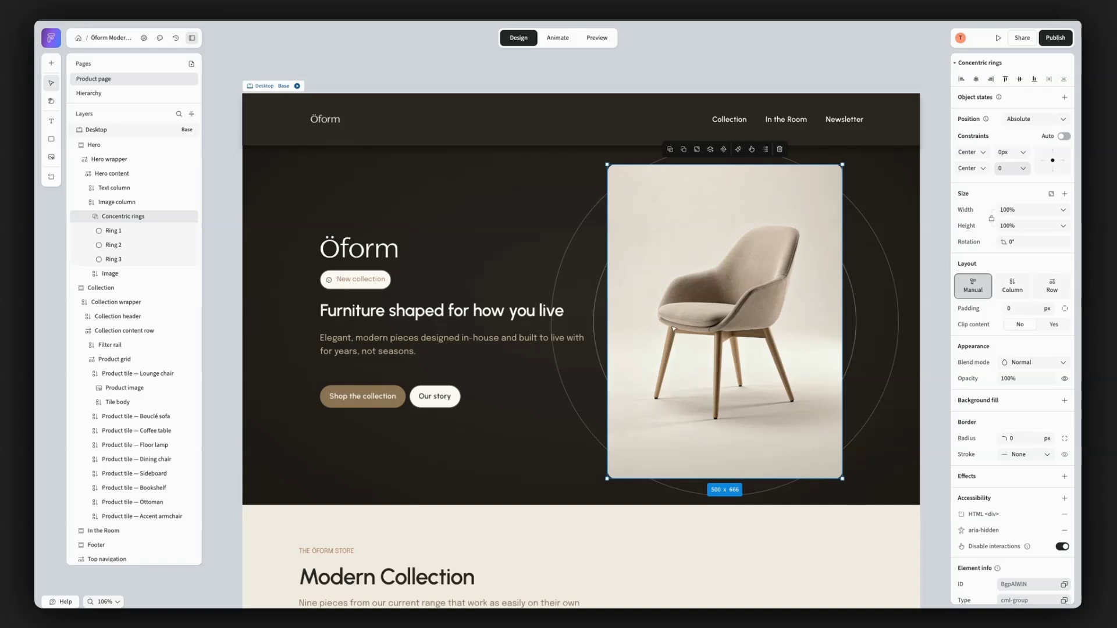
- Examine the layout and position settings of the hero's Concentric rings, the Collection wrapper and the Collection content row
mouse_move(673, 329)
mouse_down()
mouse_move(550, 317)
mouse_move(744, 367)
mouse_move(748, 338)
mouse_move(675, 330)
mouse_up()
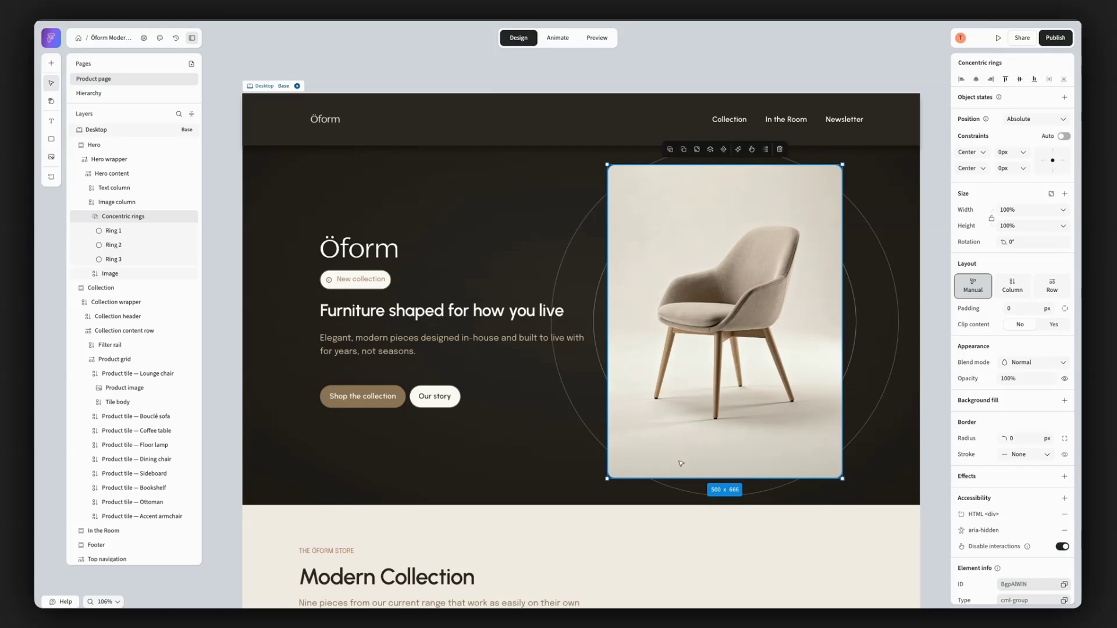
scroll(681, 462, down, 6)
click(492, 332)
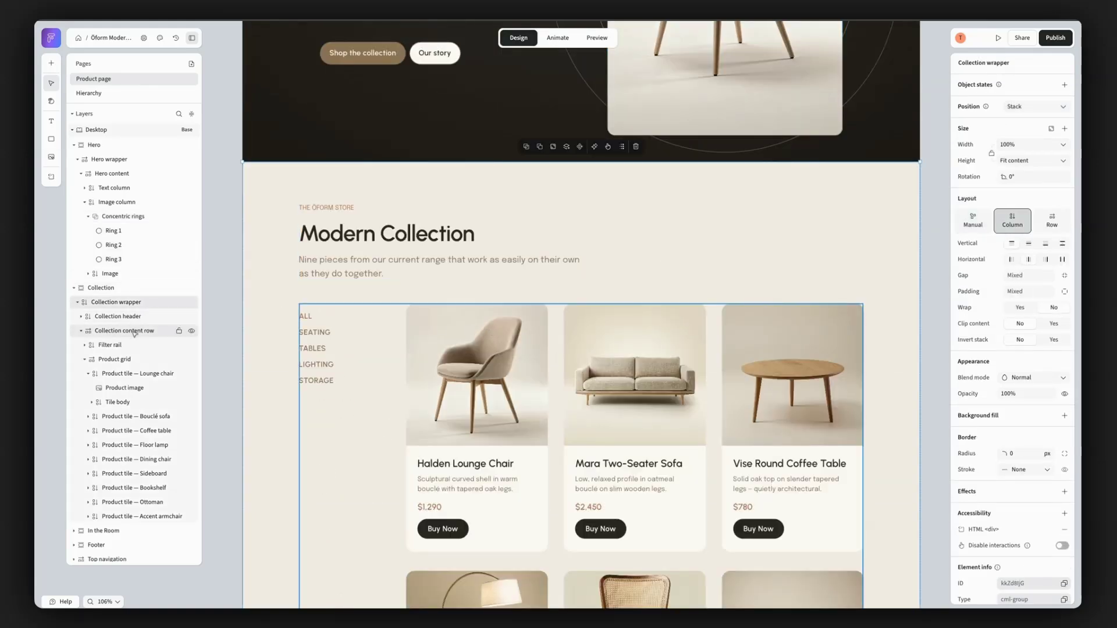
click(529, 418)
scroll(529, 417, down, 2)
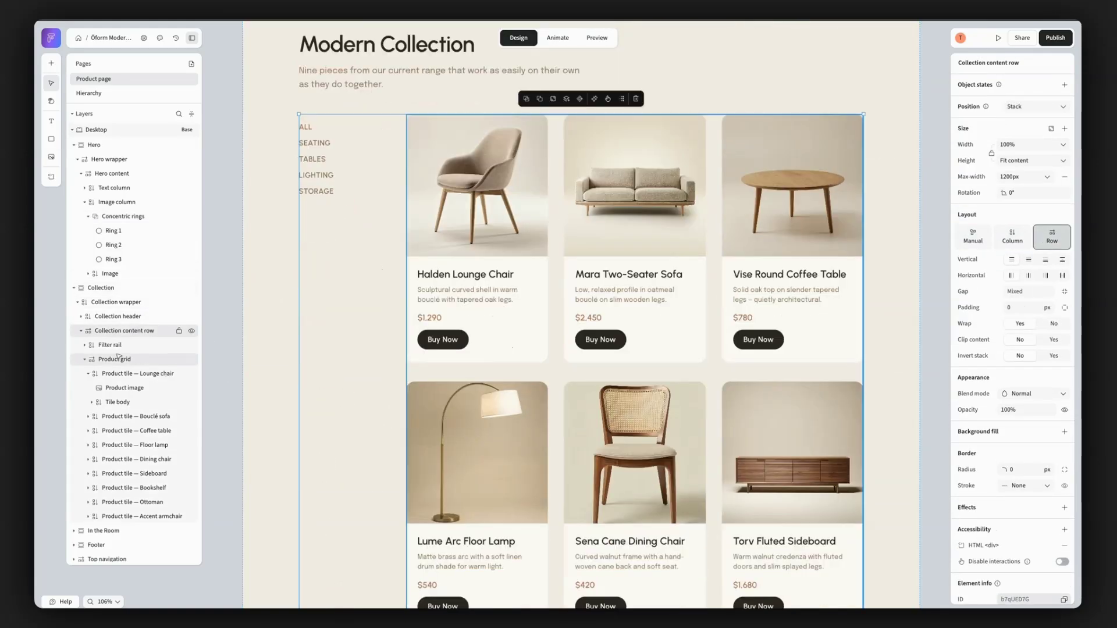
- Examine the layout and position settings of the Product grid, the fixed Top navigation and the sticky Filter rail
click(119, 360)
scroll(476, 319, up, 10)
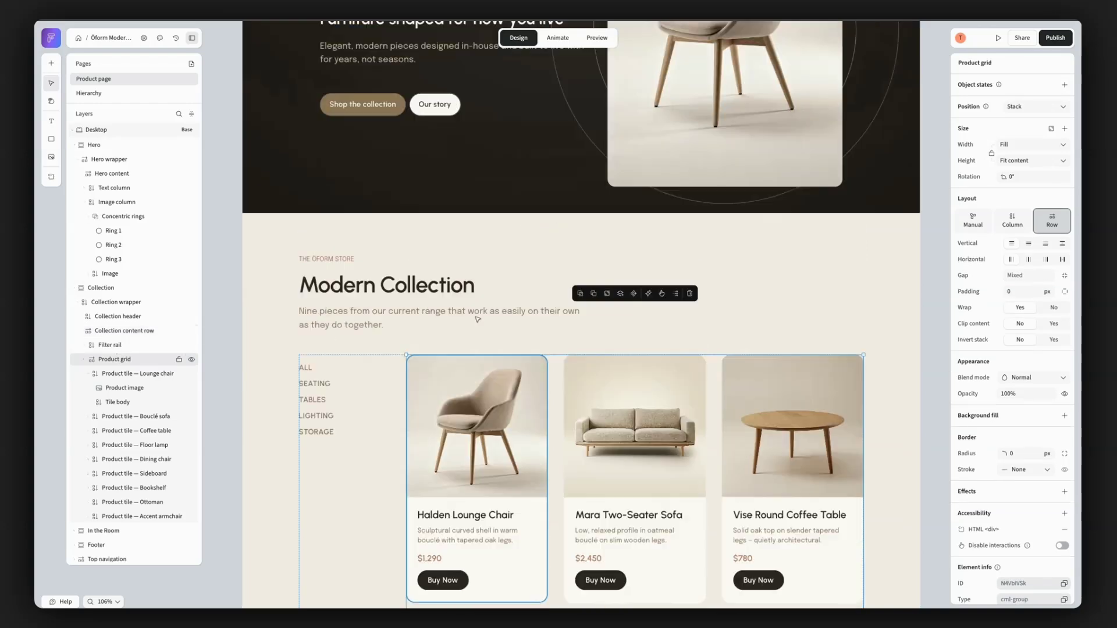
click(498, 347)
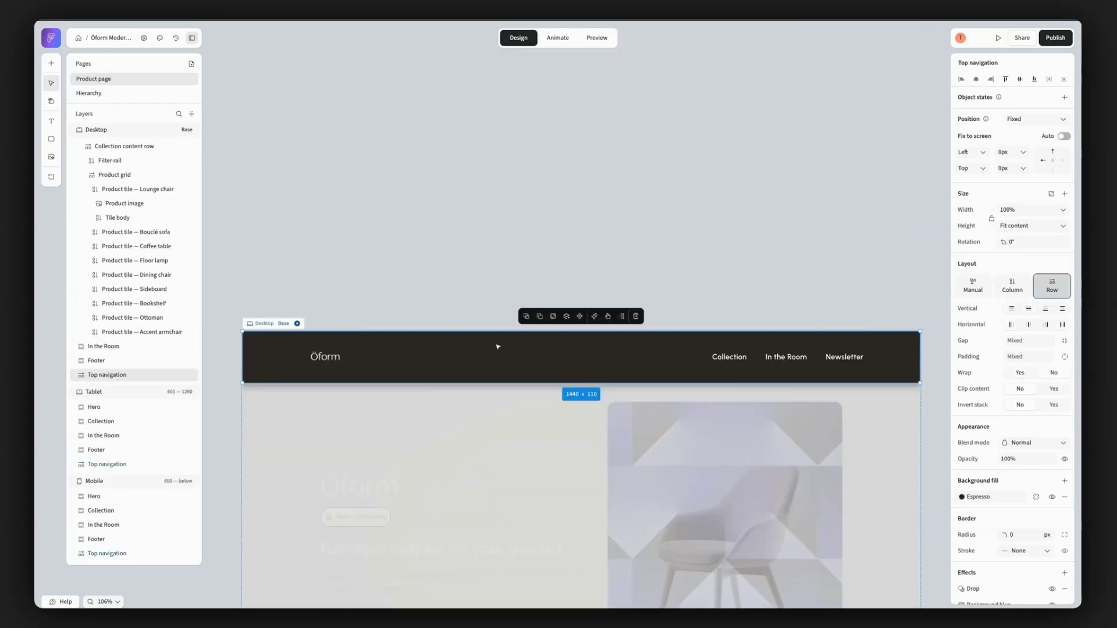
scroll(510, 363, down, 3)
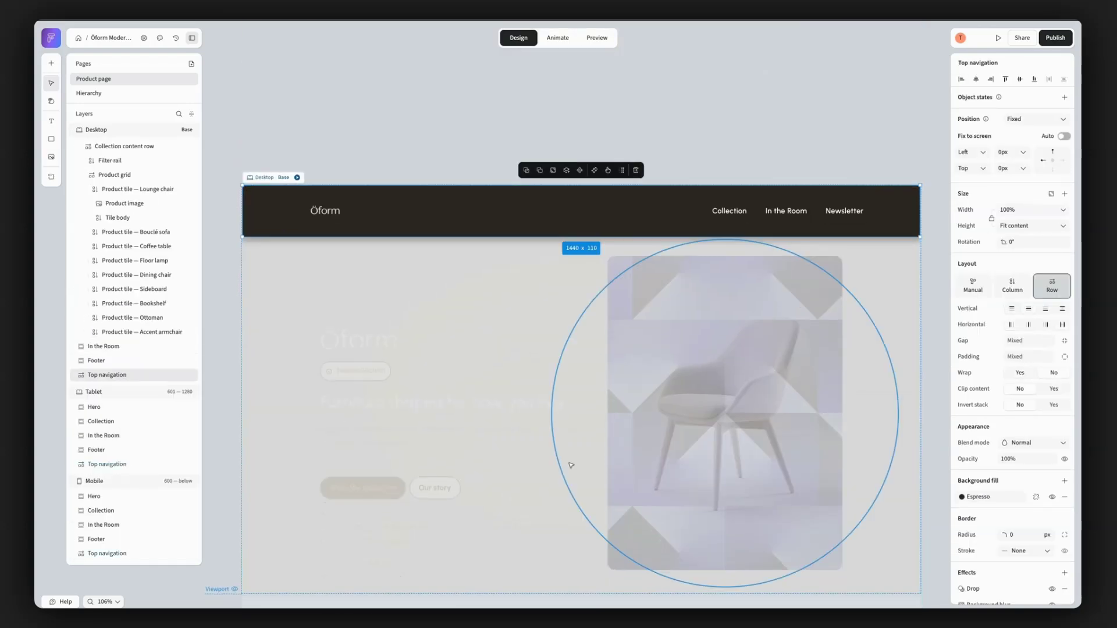
click(377, 152)
scroll(492, 404, down, 12)
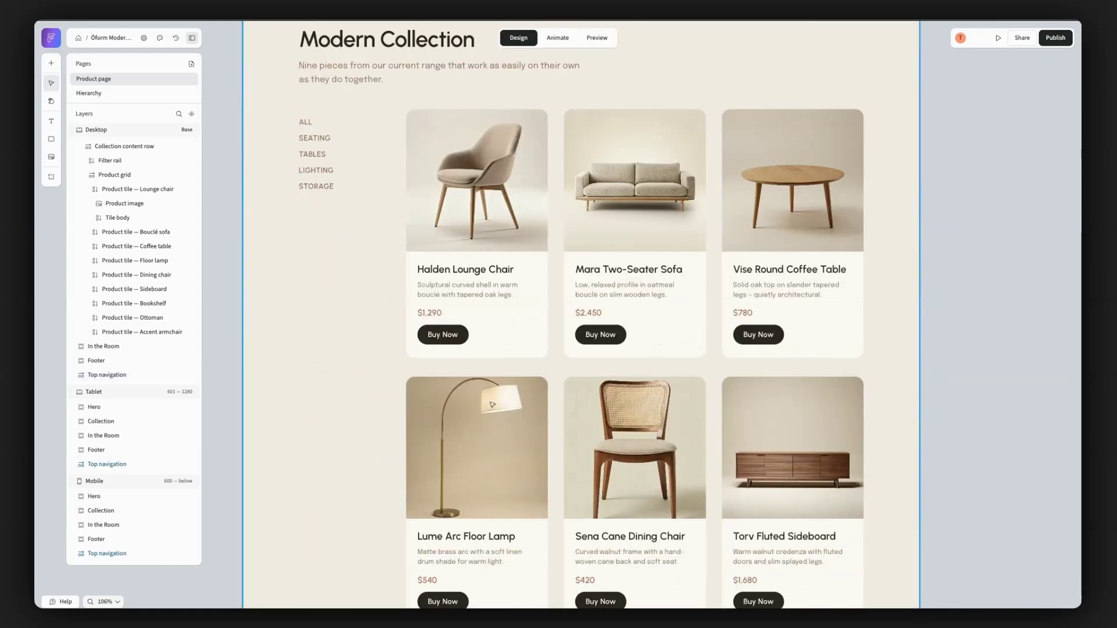
click(357, 148)
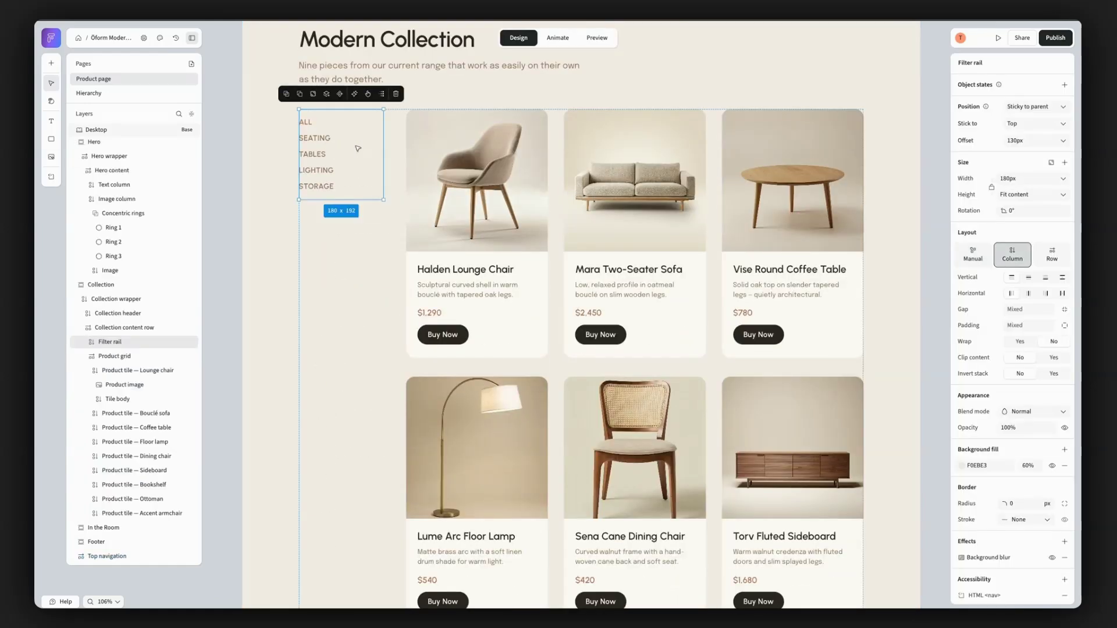
- Preview the Desktop page and check how the fixed navigation and sticky filter list behave through the Collection section
click(595, 38)
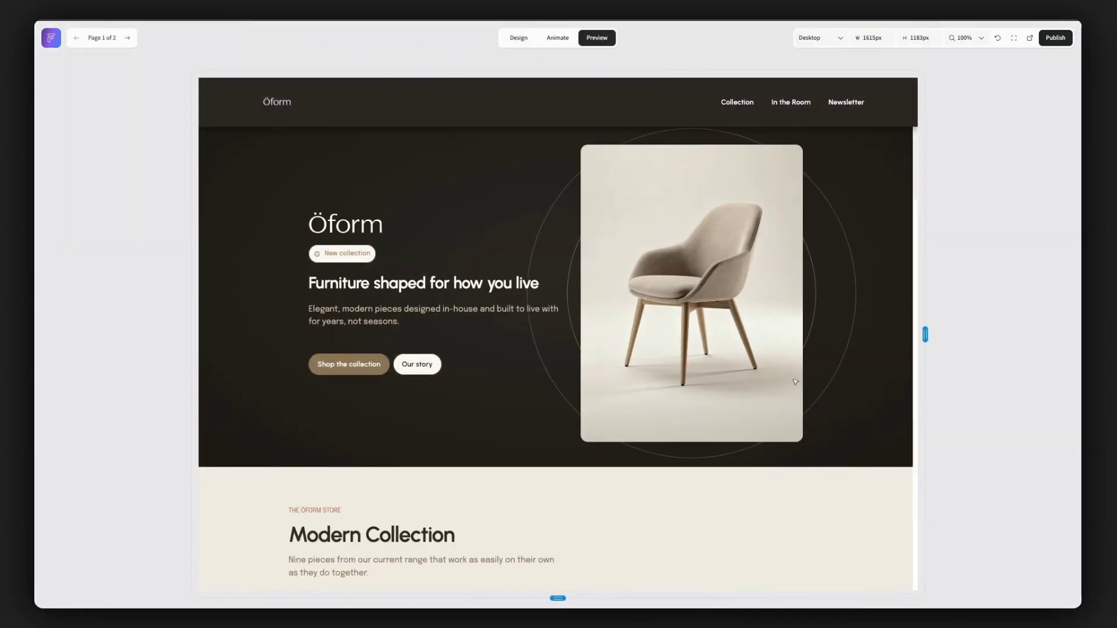
scroll(800, 400, down, 8)
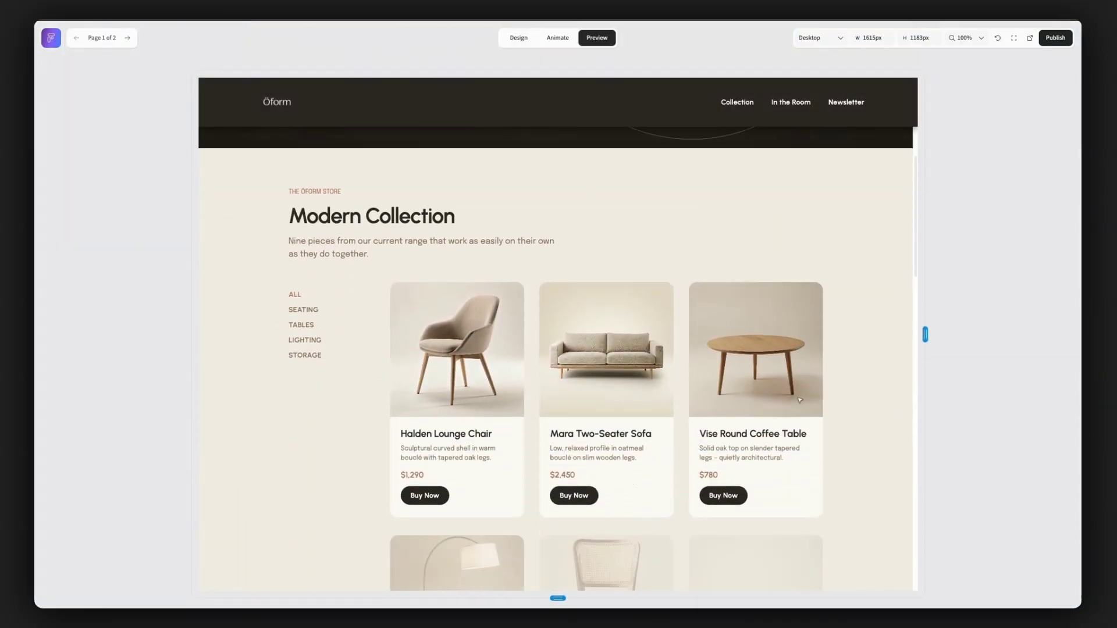
scroll(799, 400, down, 8)
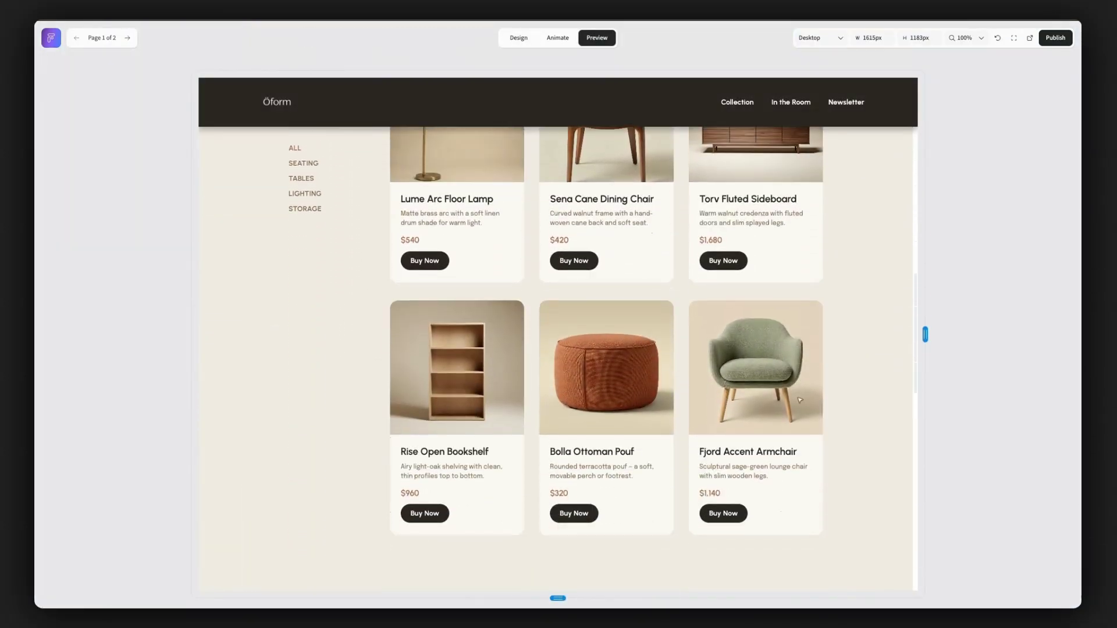
scroll(799, 400, down, 2)
scroll(799, 400, up, 8)
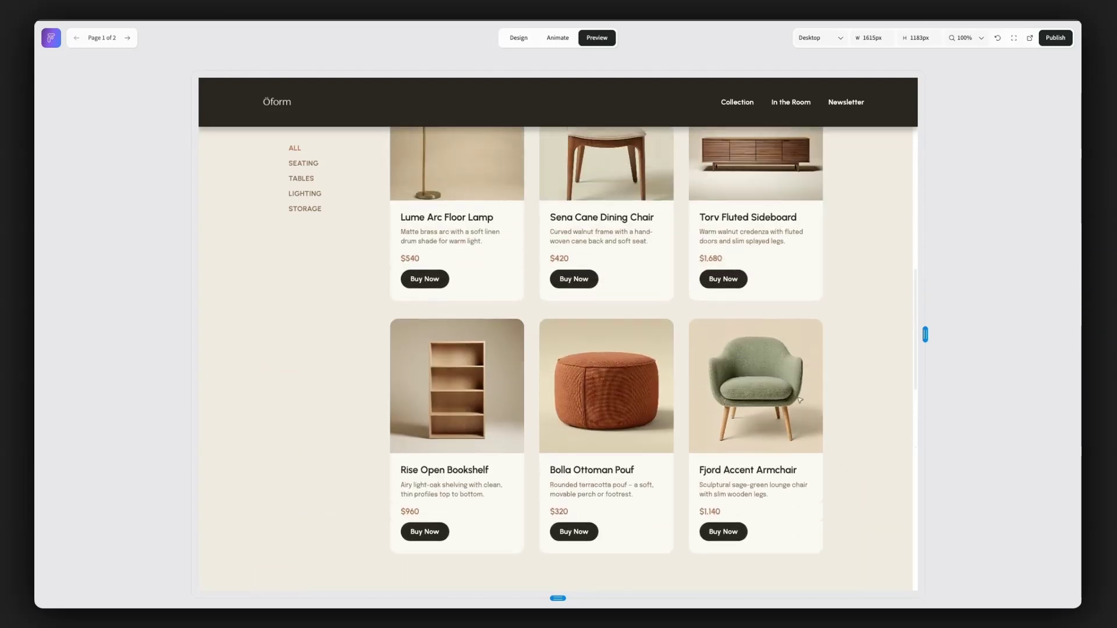
scroll(799, 400, up, 10)
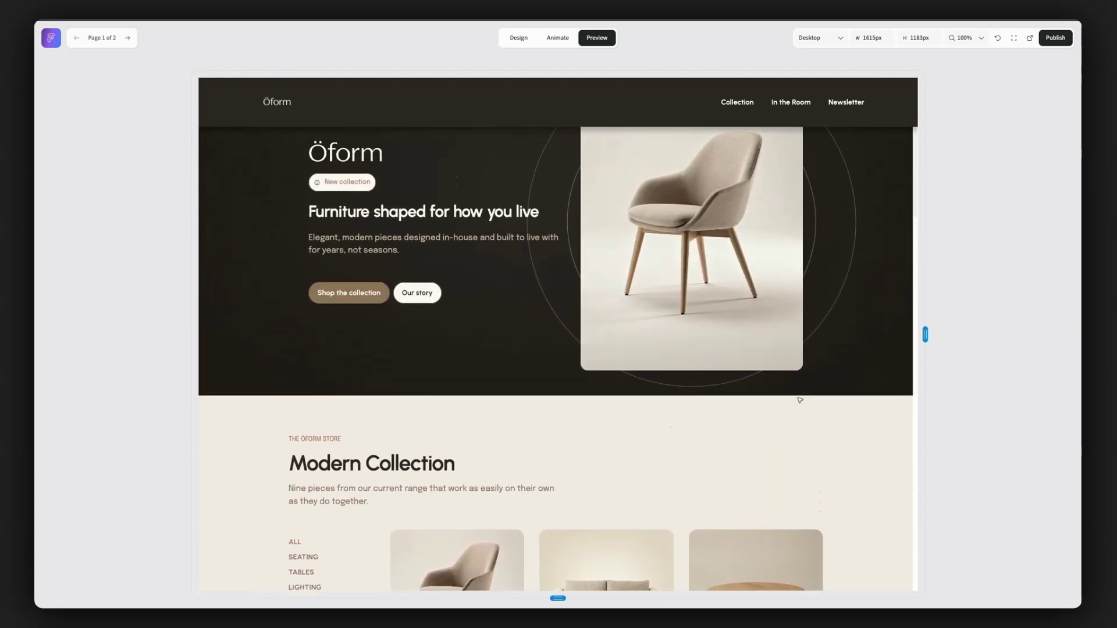
- Narrow the preview to the 600 px Mobile width, widen it to 1548 px for Desktop and review the page down to In the Room
drag(924, 335, 694, 340)
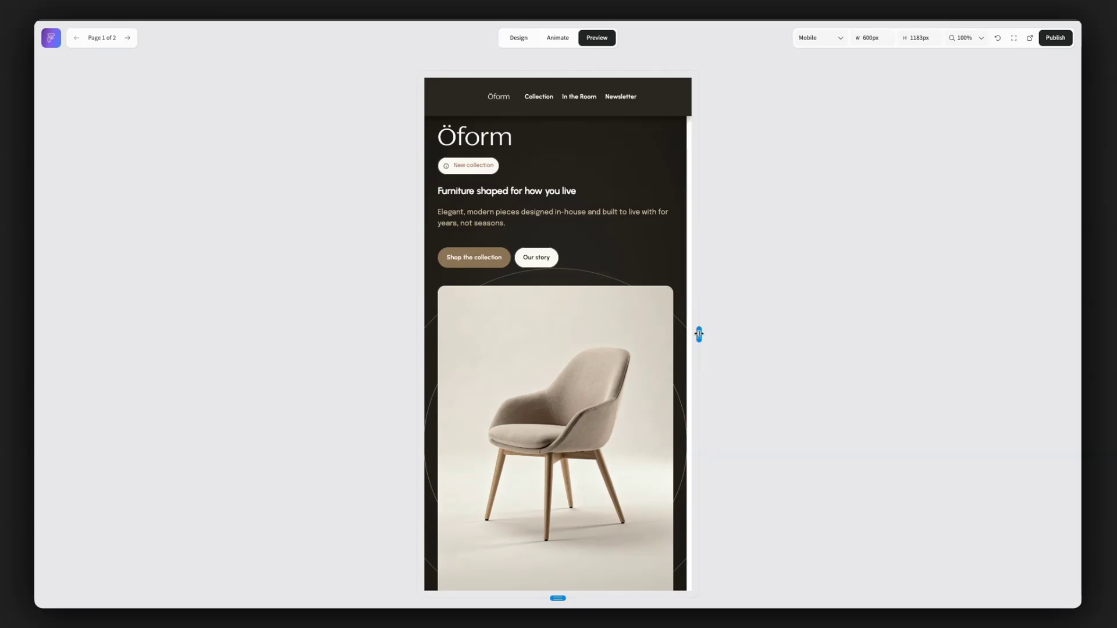
drag(699, 334, 908, 335)
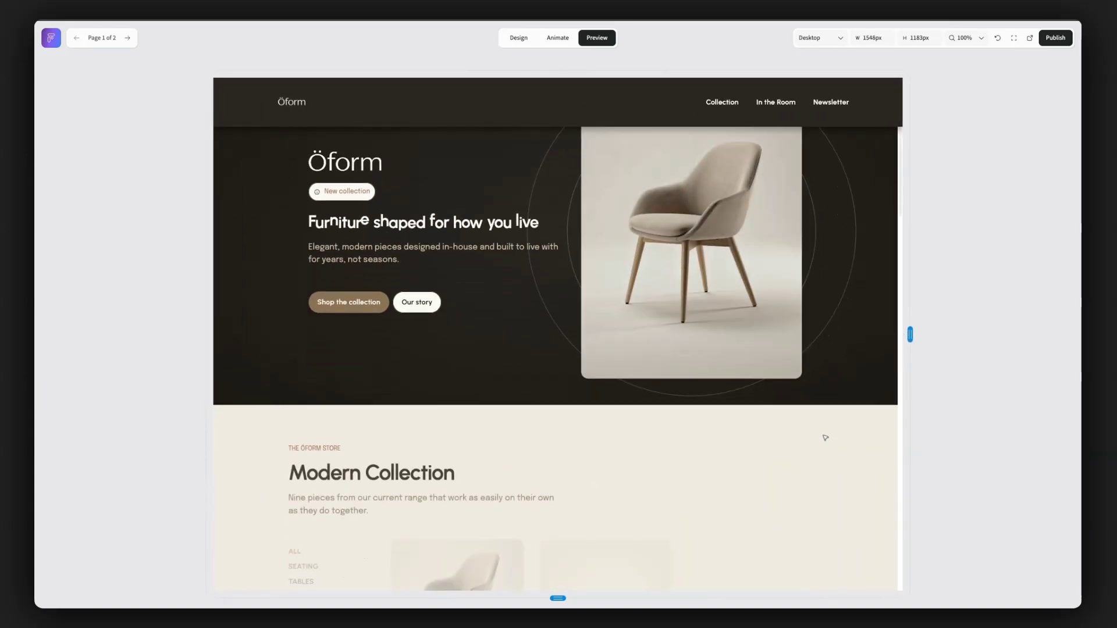
scroll(825, 437, down, 15)
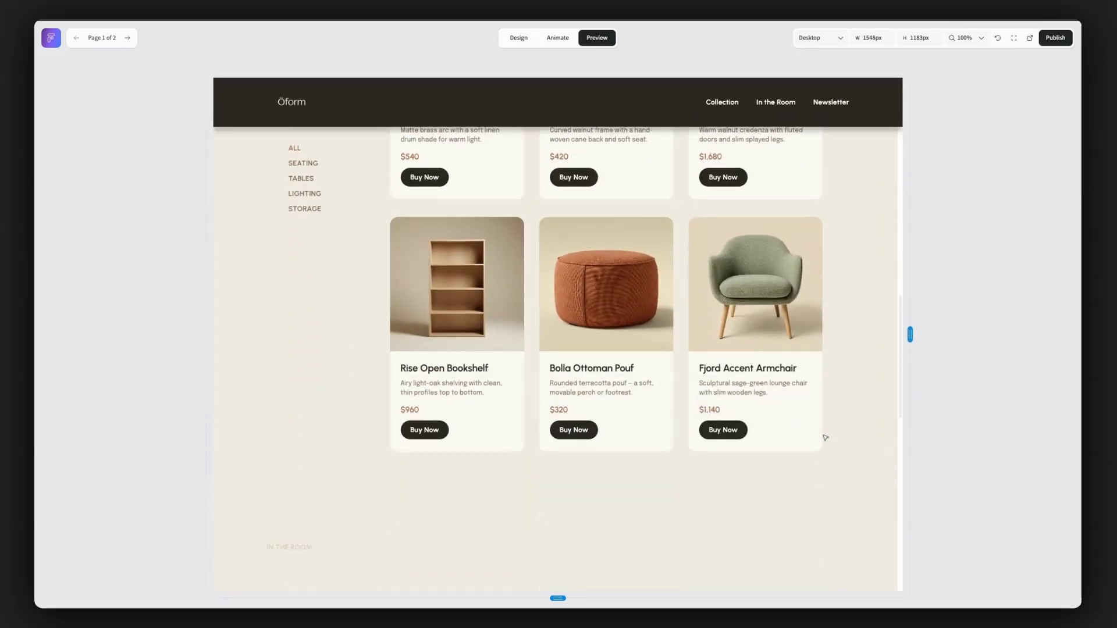
scroll(825, 437, down, 8)
scroll(825, 437, up, 1)
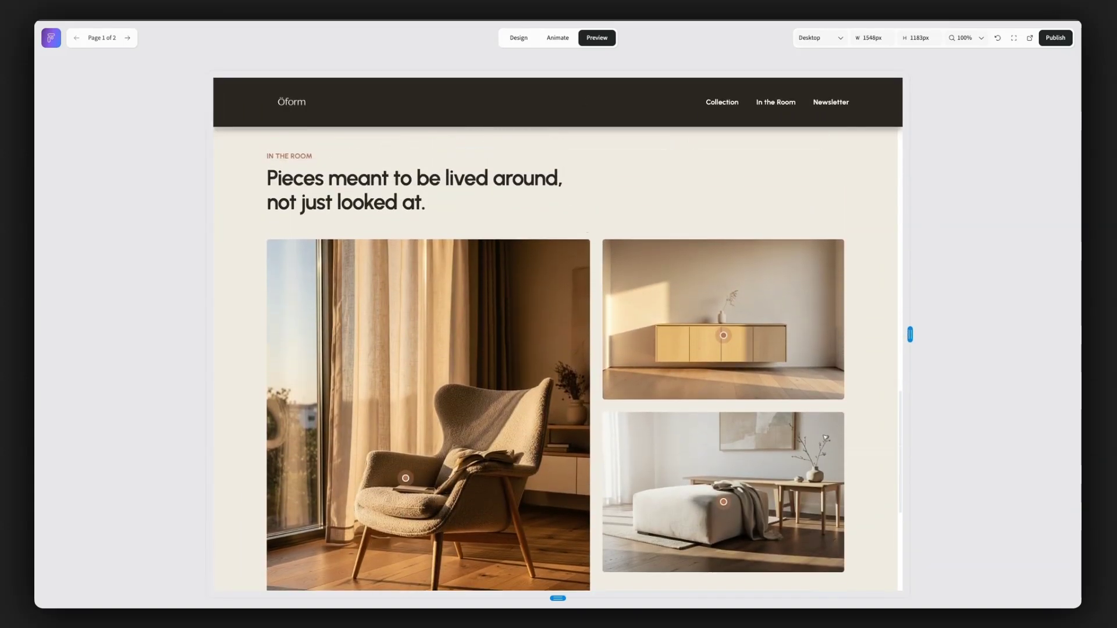
scroll(825, 438, up, 10)
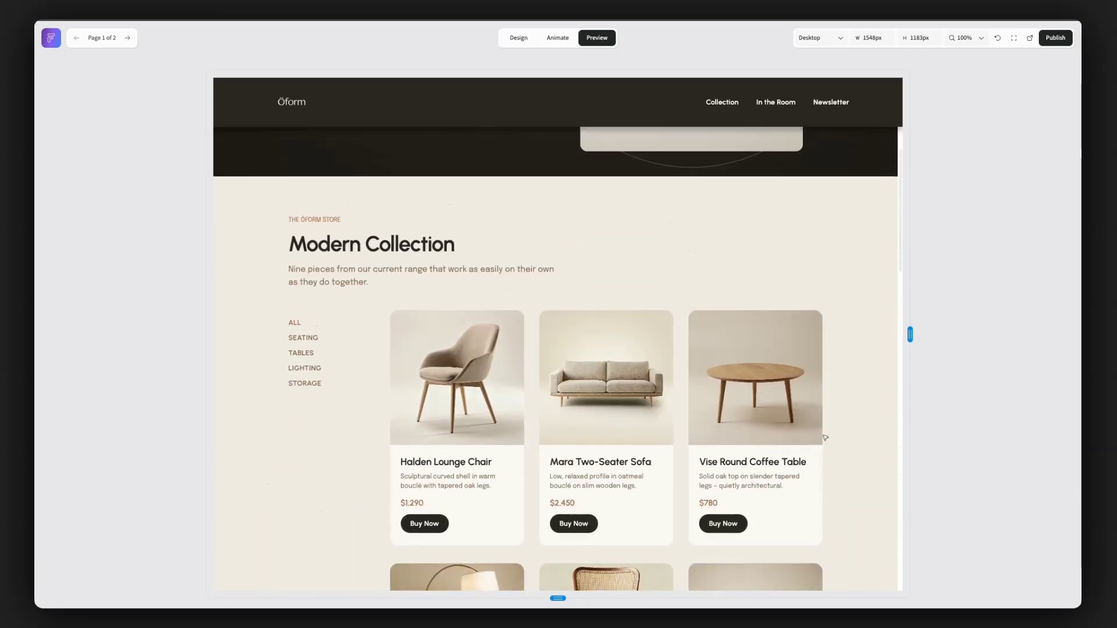
scroll(825, 438, up, 5)
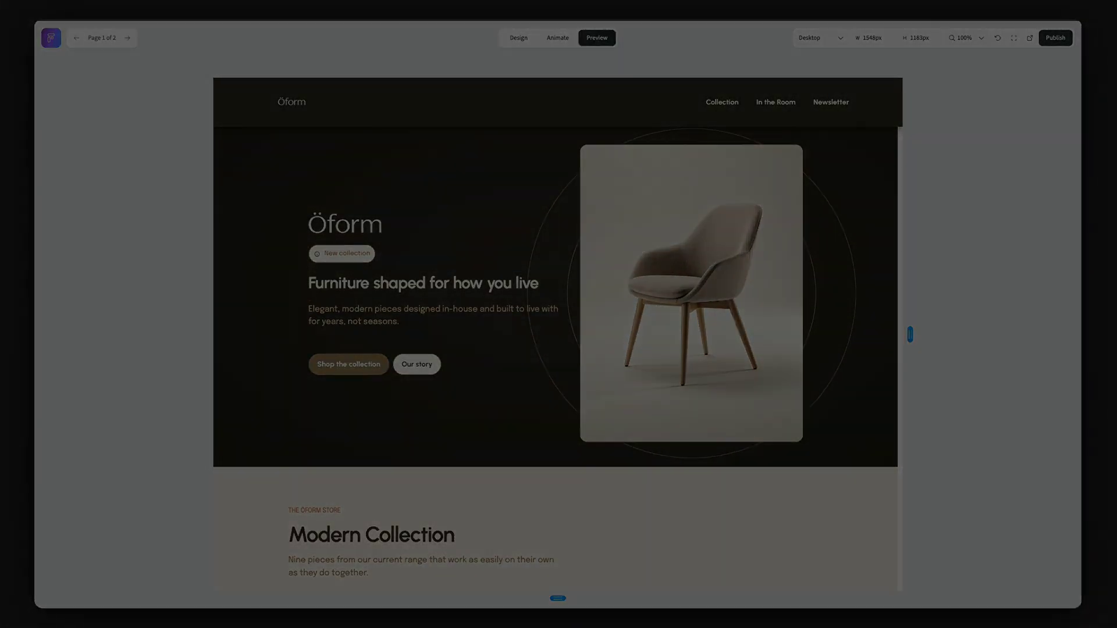